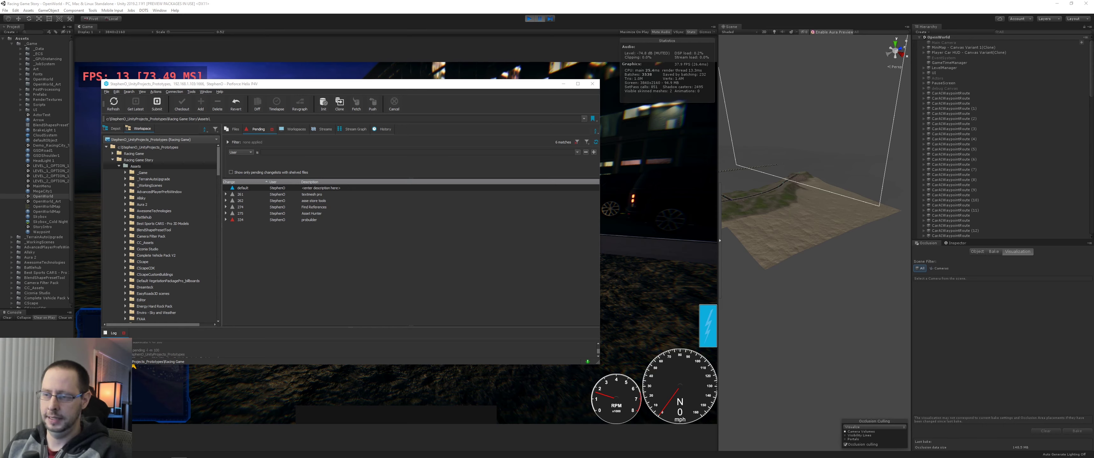
- Move the Perforce window off the Unity editor so the running game and Scene view are uncovered
left_click_drag(410, 87, 492, 93)
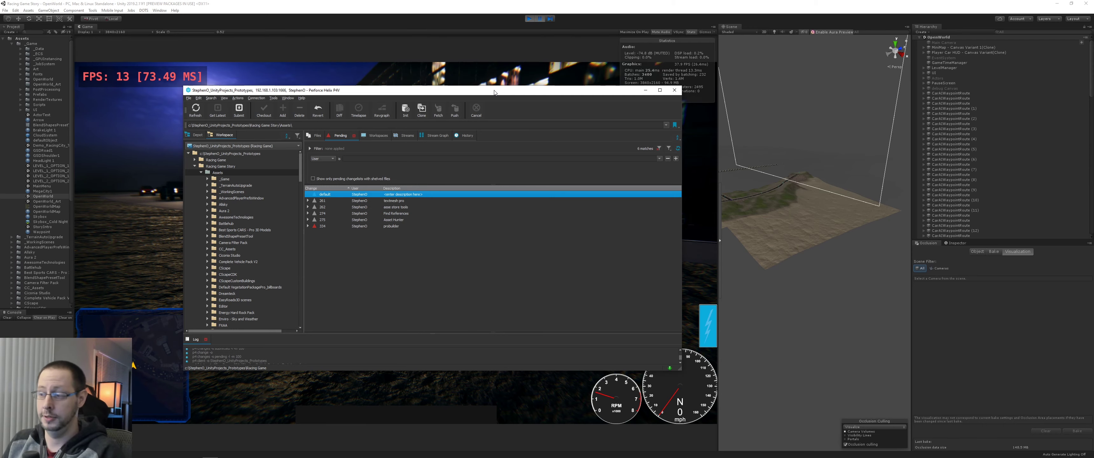
left_click_drag(493, 92, 0, 74)
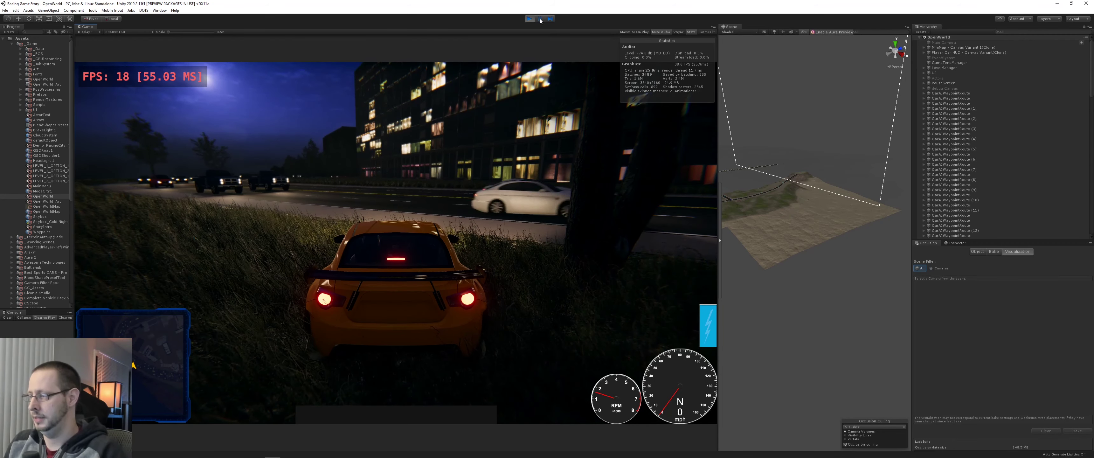
- Examine from several angles in the Scene view which parts of the world are rendered around the player camera
scroll(811, 235, "down", 5)
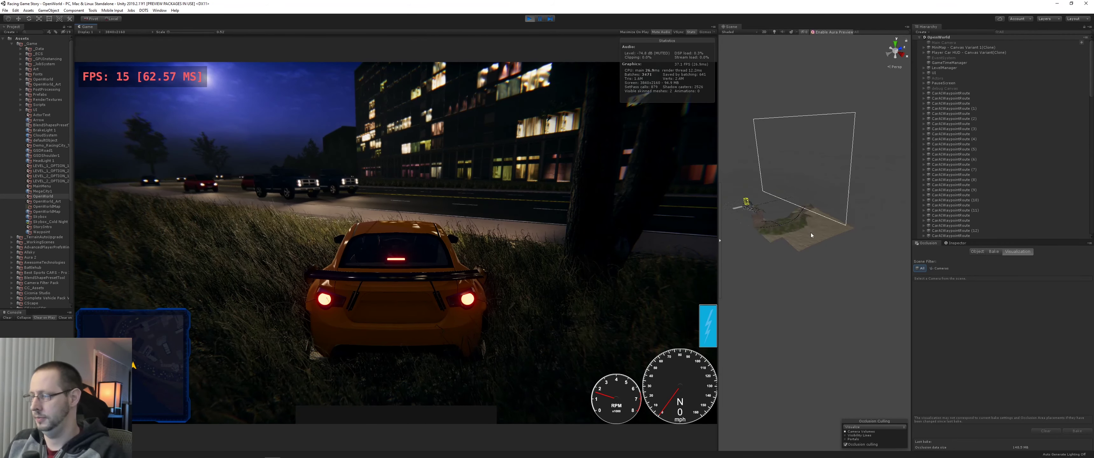
scroll(810, 232, "down", 3)
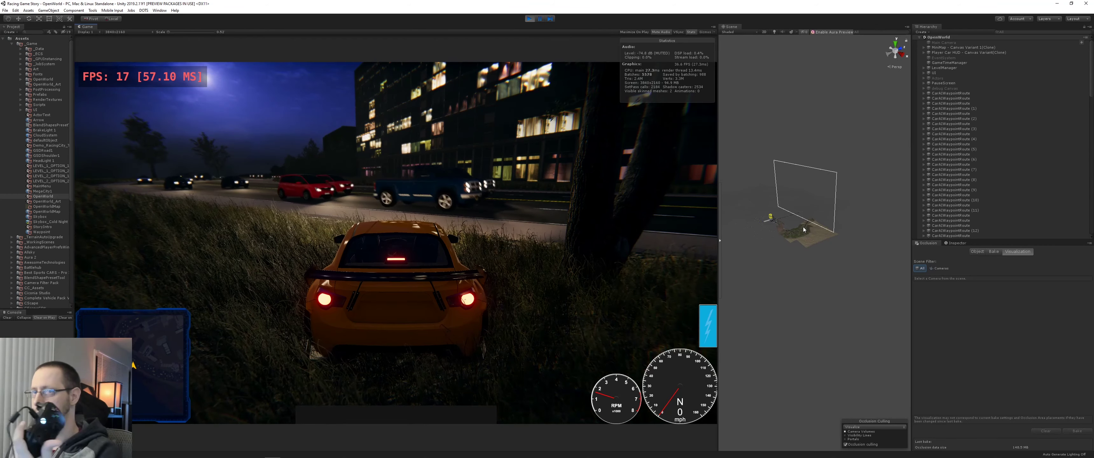
scroll(804, 227, "down", 5)
middle_click_drag(803, 227, 839, 275)
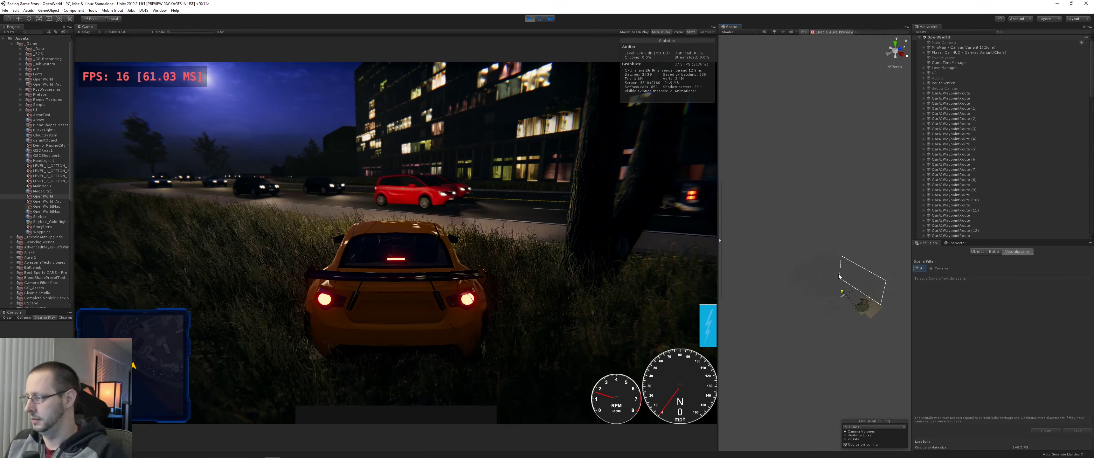
scroll(839, 269, "up", 5)
right_click_drag(839, 270, 926, 285)
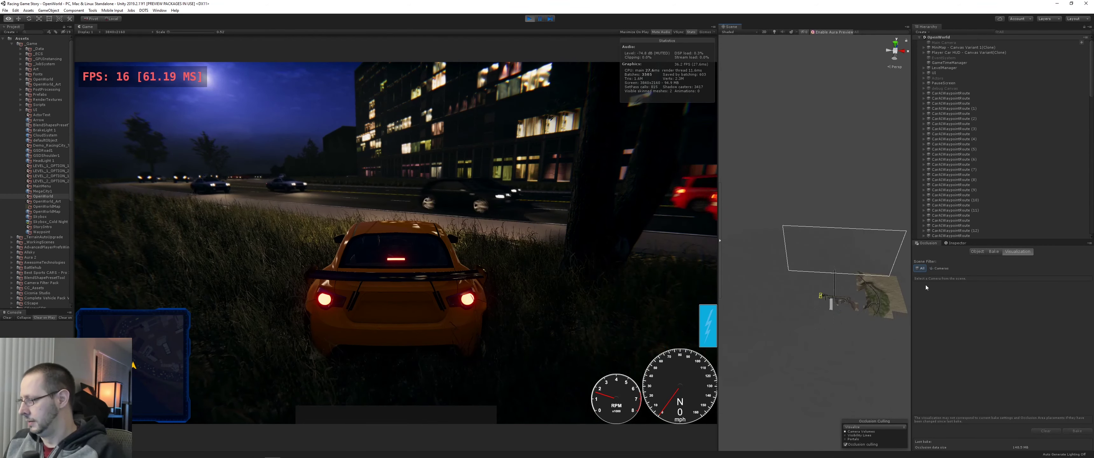
left_click_drag(925, 284, 810, 253, "alt")
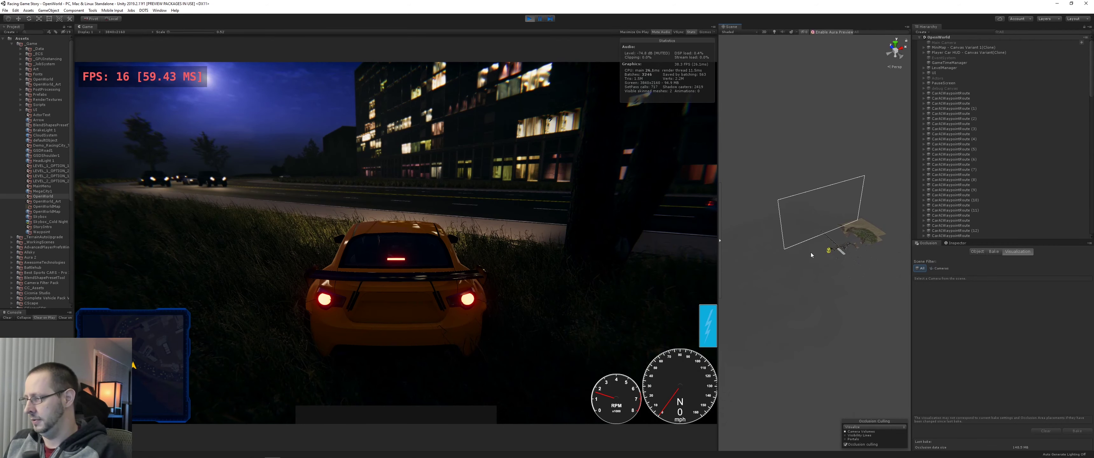
scroll(995, 104, "down", 10)
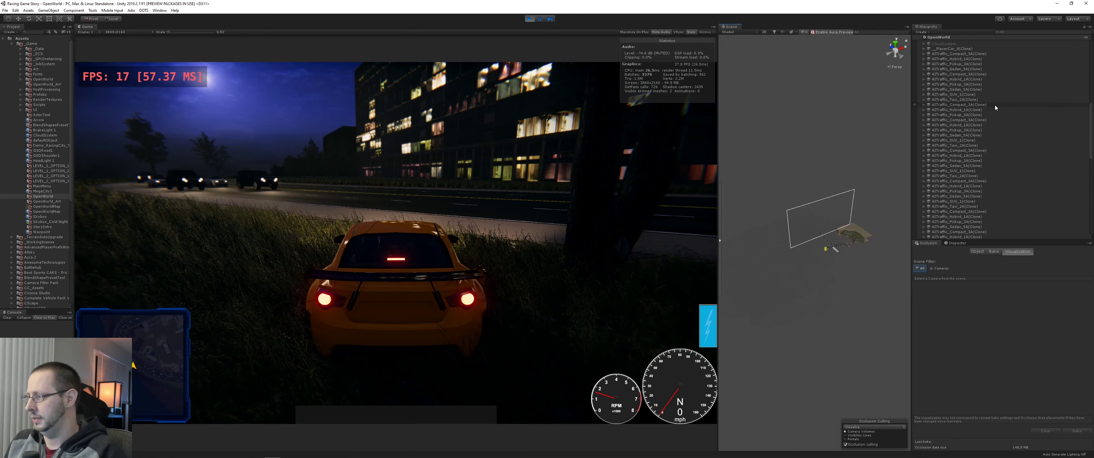
scroll(995, 105, "up", 7)
scroll(855, 234, "up", 5)
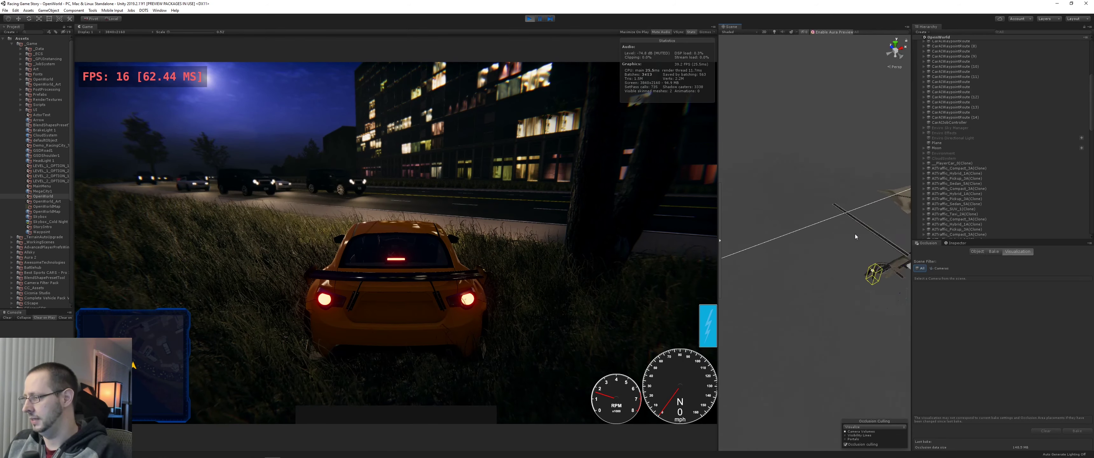
left_click_drag(855, 237, 866, 135, "alt")
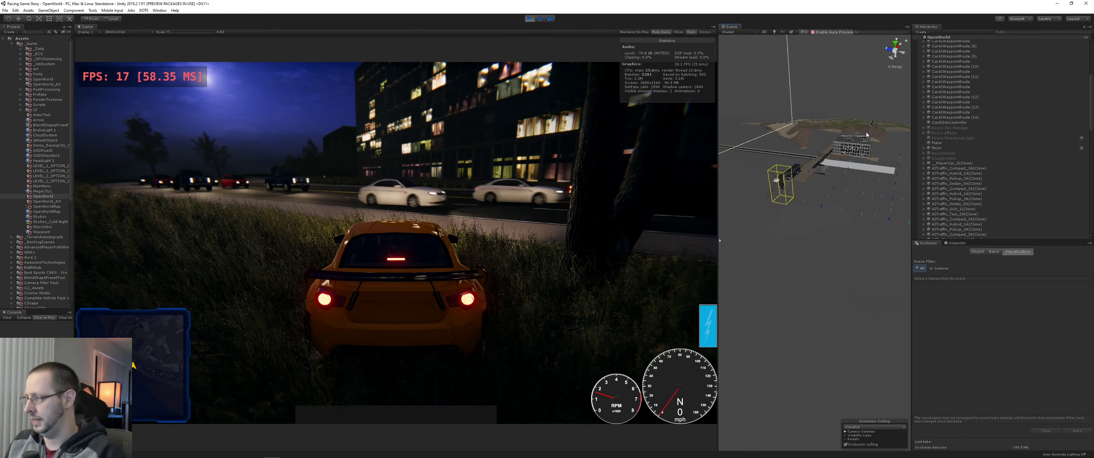
middle_click_drag(808, 178, 815, 209)
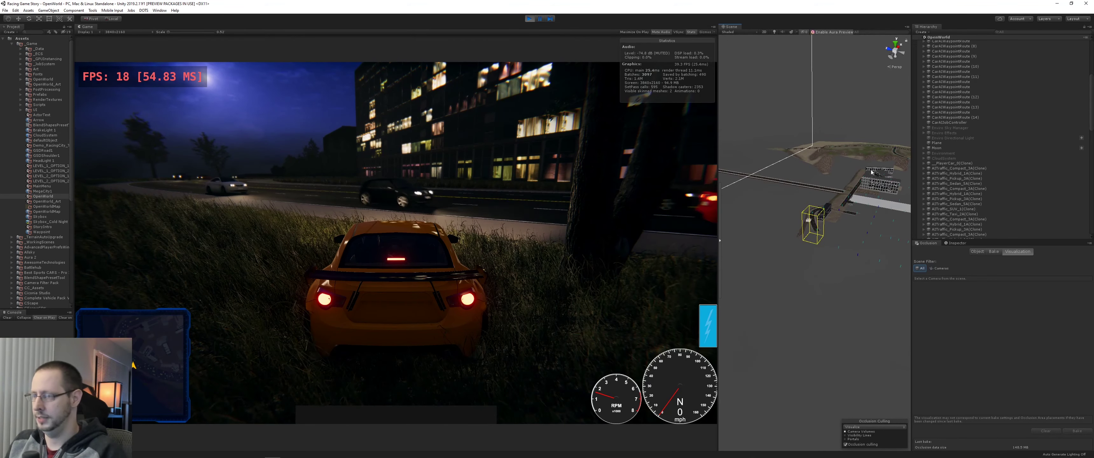
left_click_drag(871, 172, 848, 177, "alt")
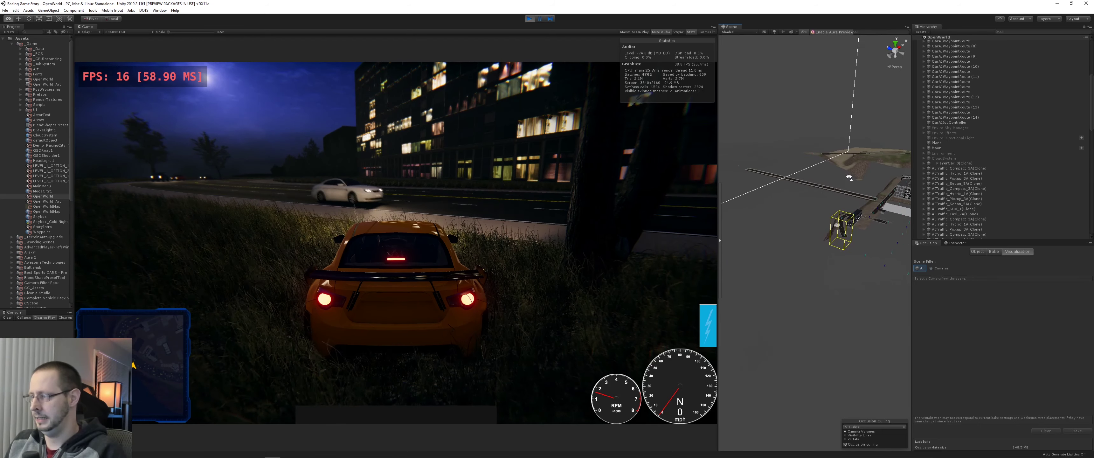
- Drive the car out of the grass onto the road in the running game and brake to a stop
left_click(387, 239)
key("w")
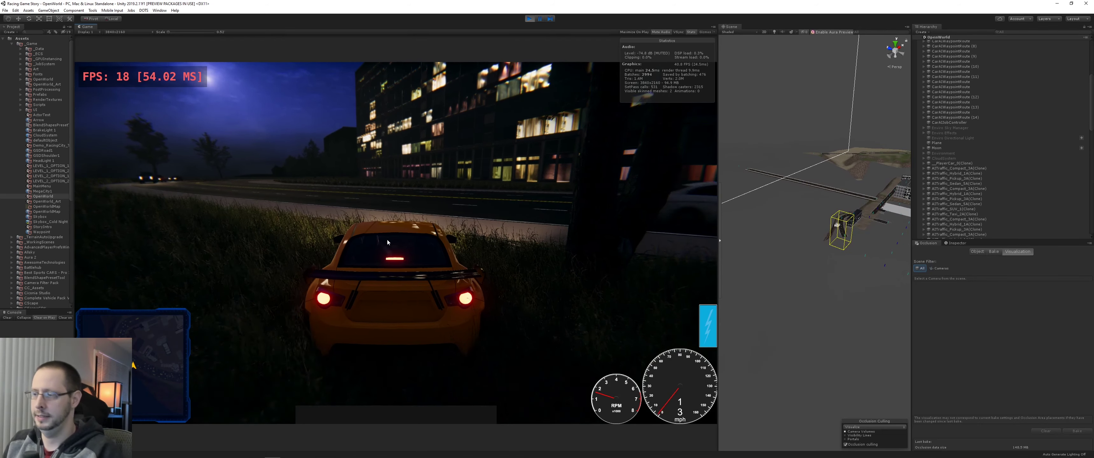
key("a")
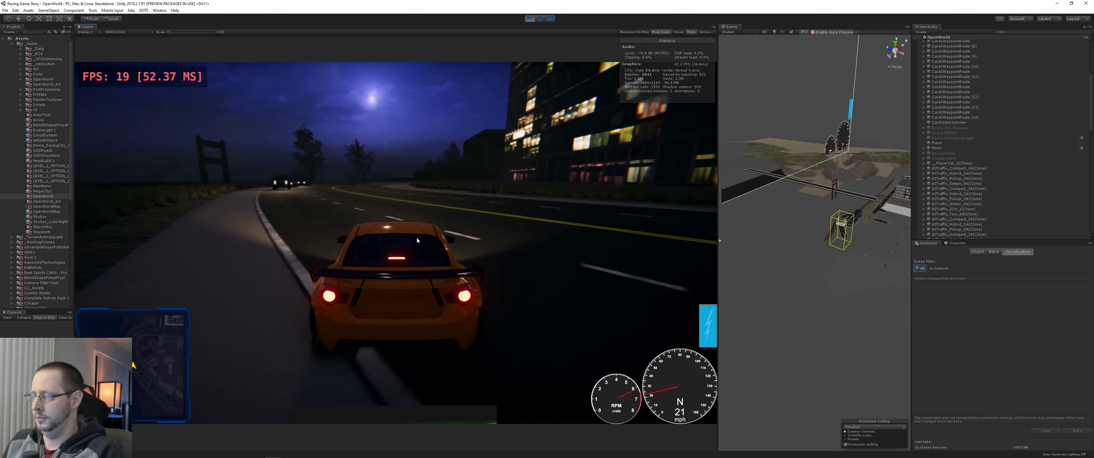
key("s")
- Reframe the Scene view to a distant overhead view showing the whole rendered area around the camera
scroll(835, 254, "down", 2)
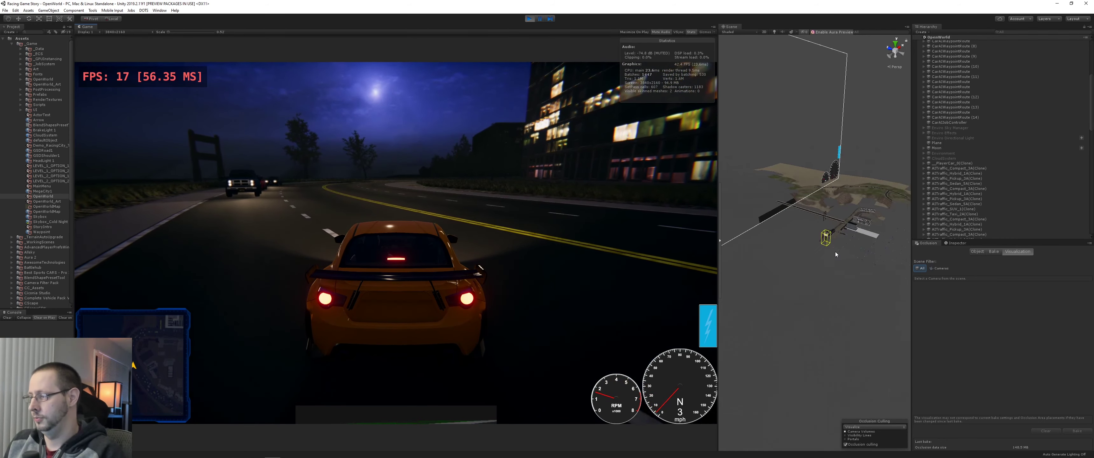
scroll(835, 254, "down", 1)
left_click_drag(835, 254, 845, 306, "alt")
middle_click_drag(839, 221, 842, 353)
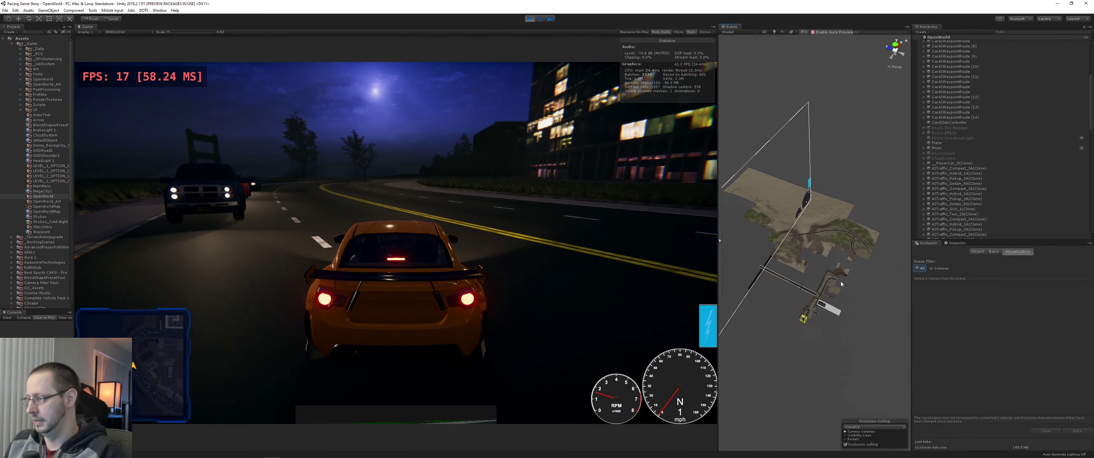
scroll(840, 284, "down", 3)
left_click_drag(865, 226, 851, 260, "alt")
scroll(851, 260, "down", 5)
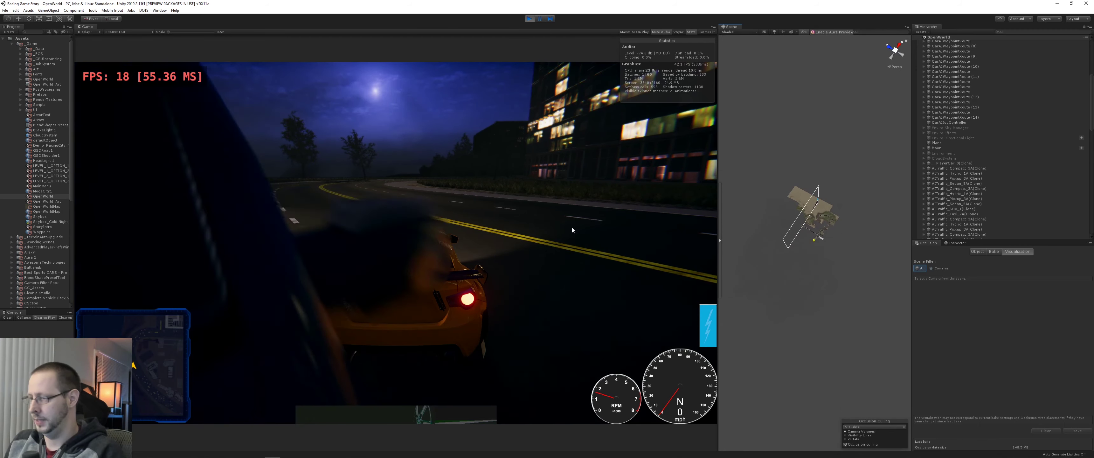
- Drive the car along the curved road into the city to observe the occlusion culling in the Scene view
left_click(452, 241)
key("w")
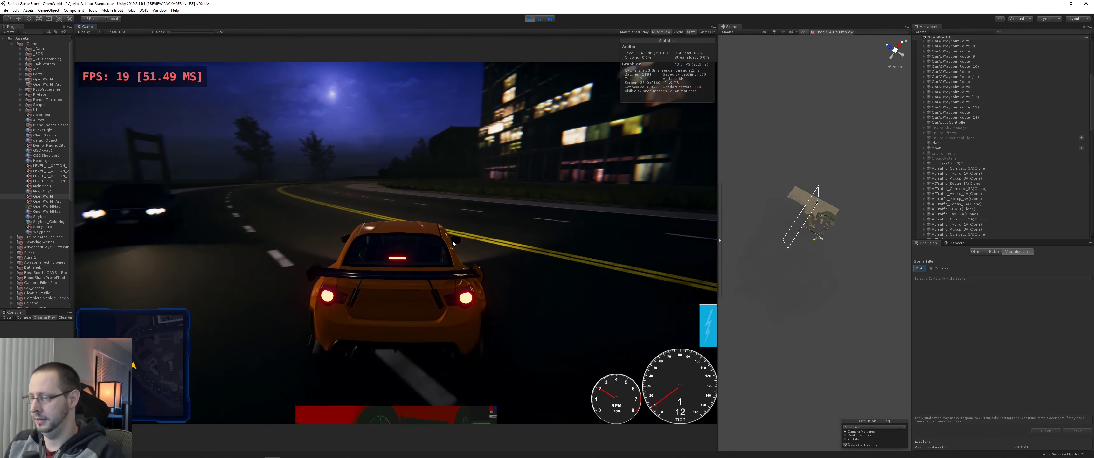
key("d")
key("a")
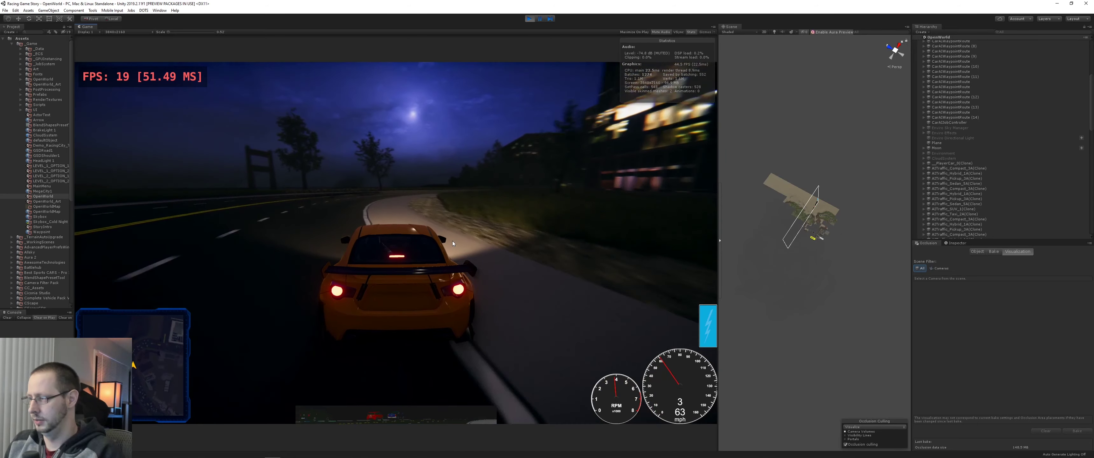
key("d")
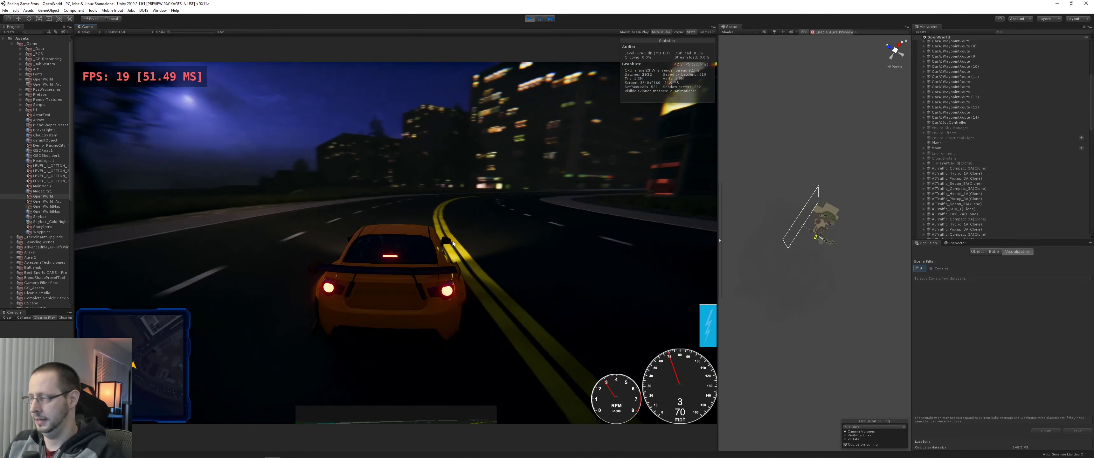
key("a")
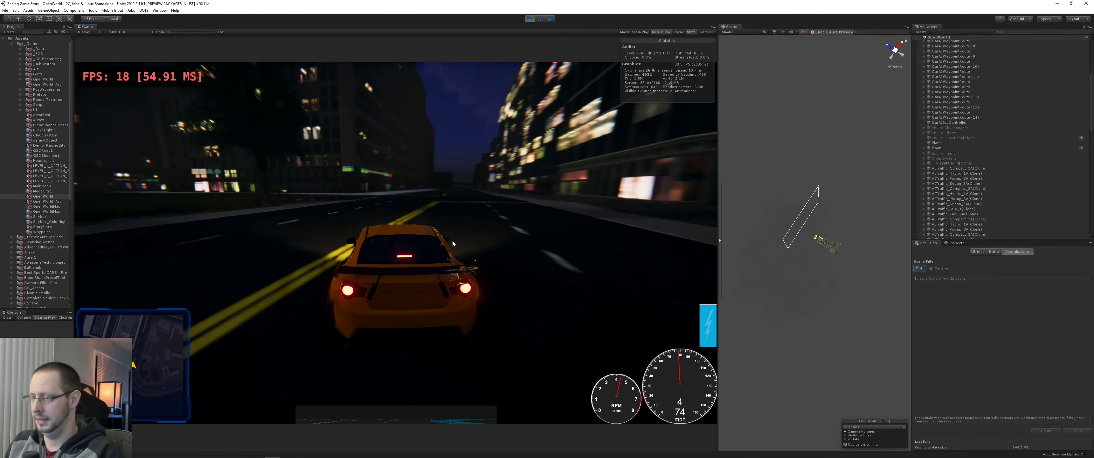
- Turn the car left through a full circle across the grass and street to check culling in every direction
key("a")
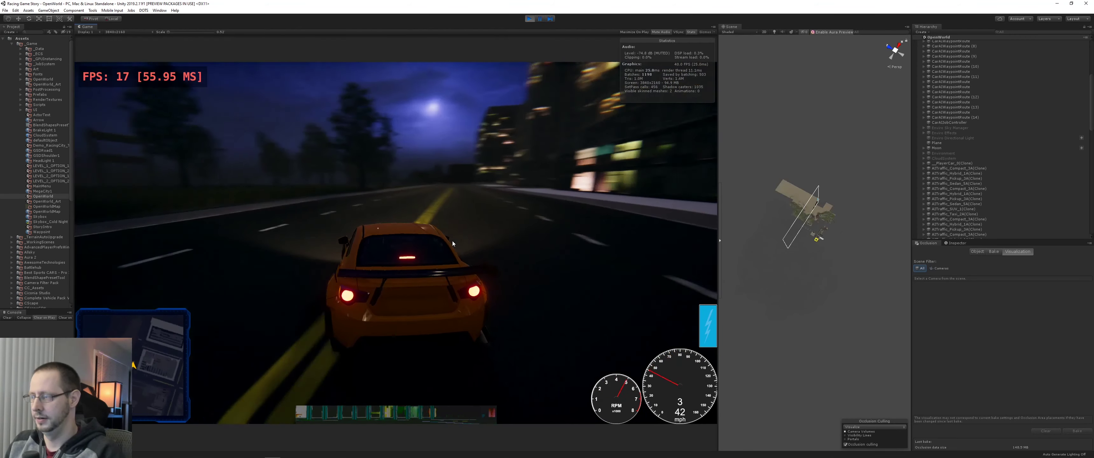
key("a")
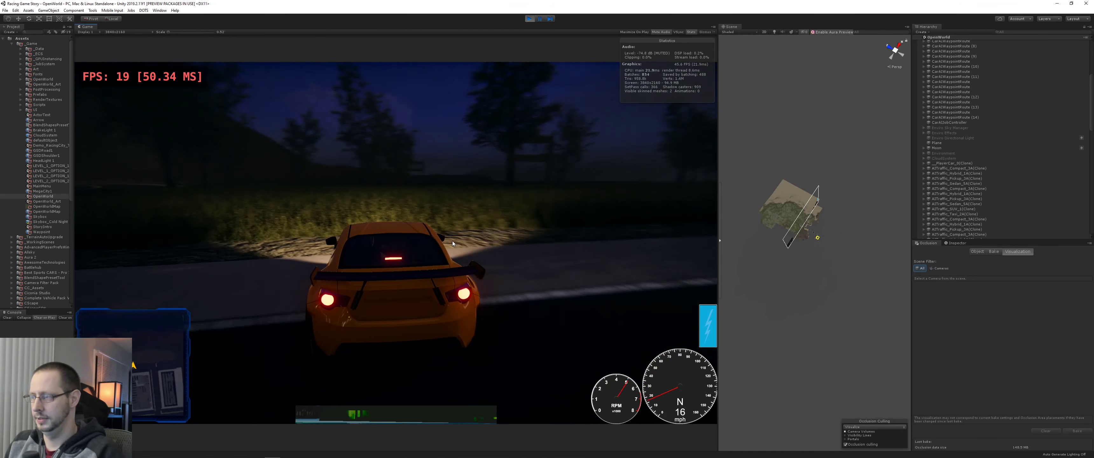
key("w")
key("a")
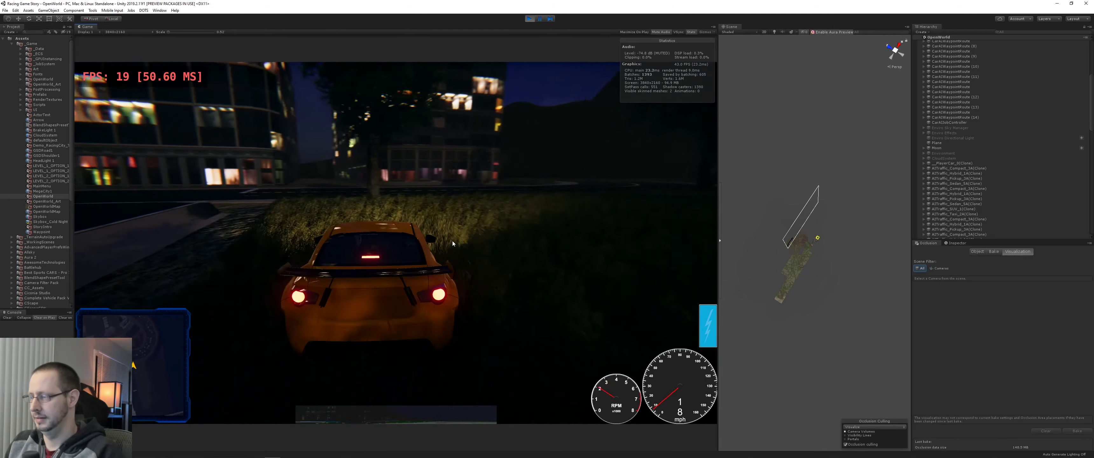
key("w")
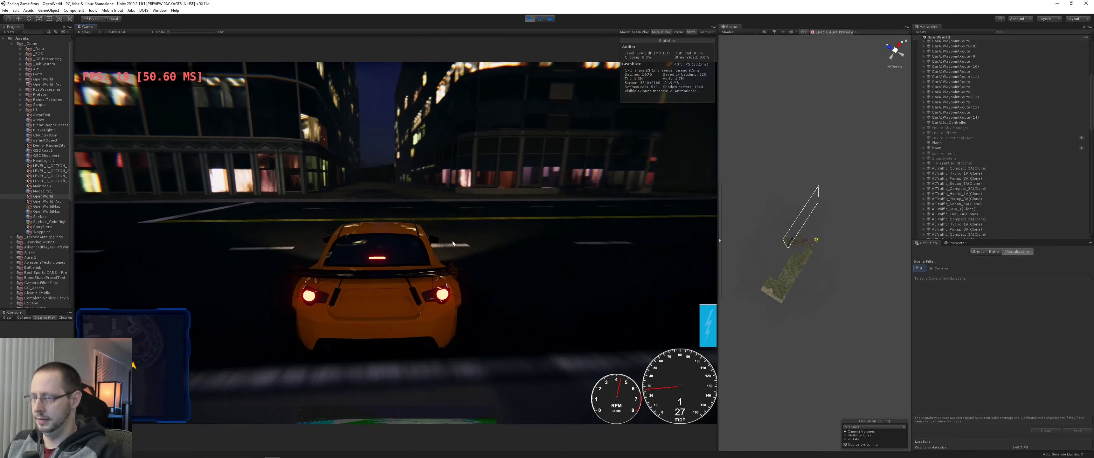
key("a")
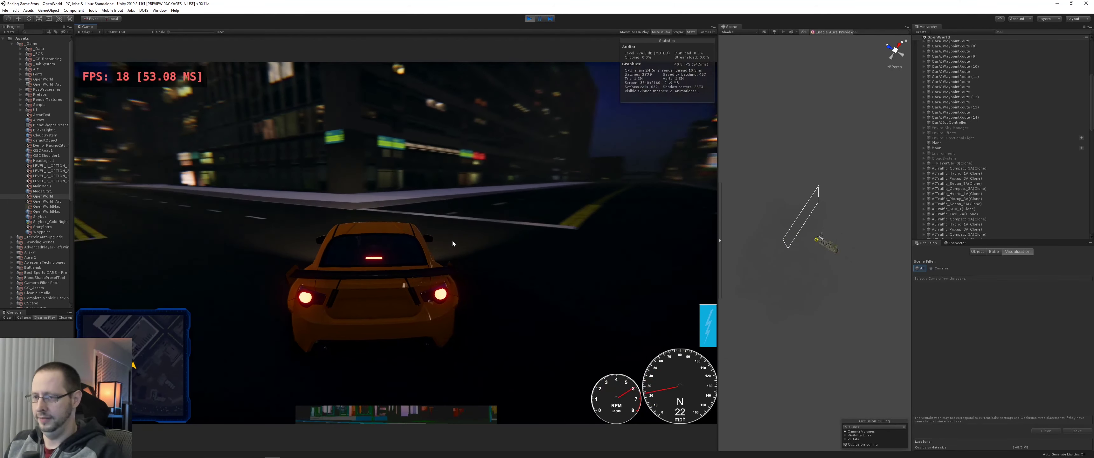
key("a")
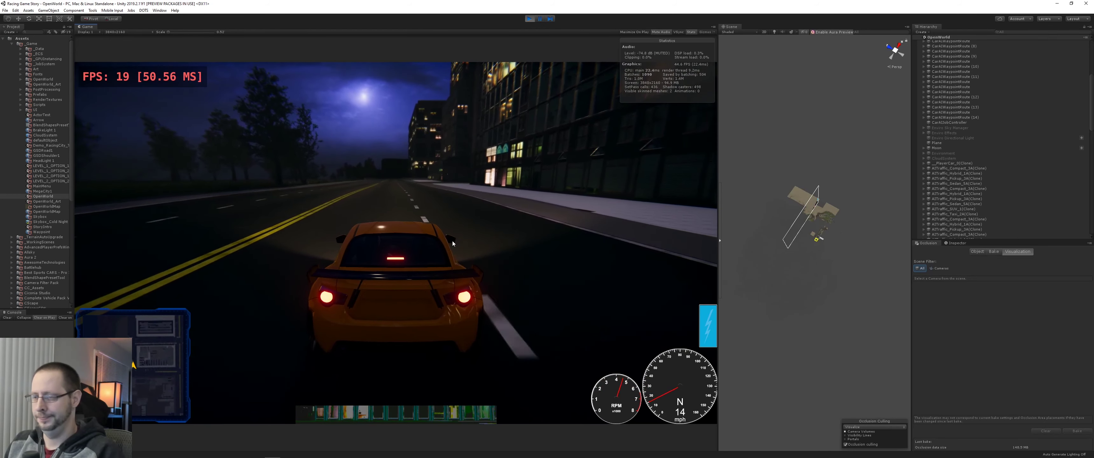
- Accelerate the car straight down the city road to test culling at high speed
key("w")
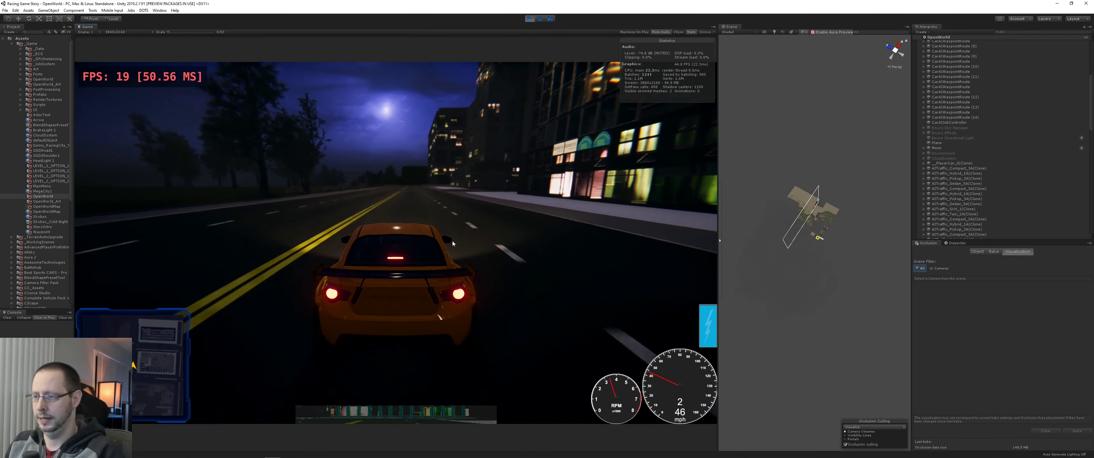
key("w")
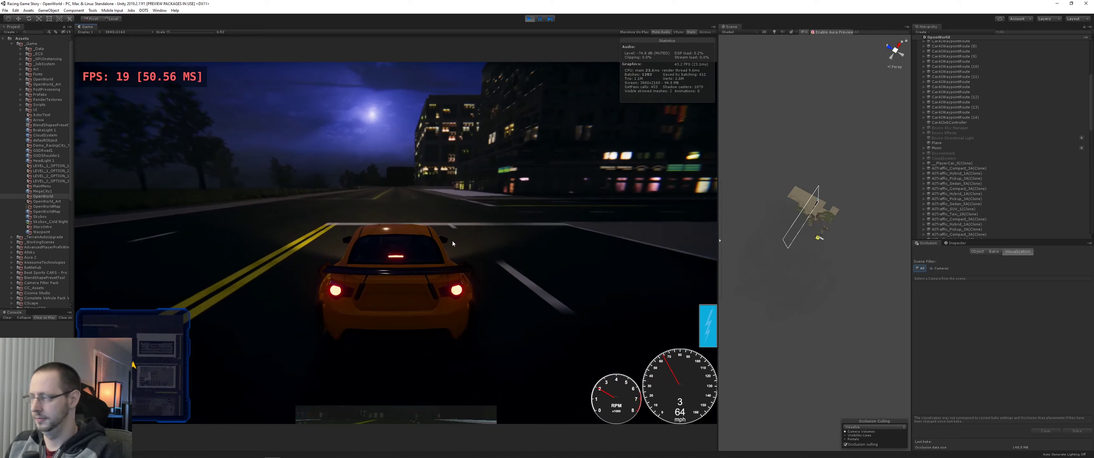
key("w")
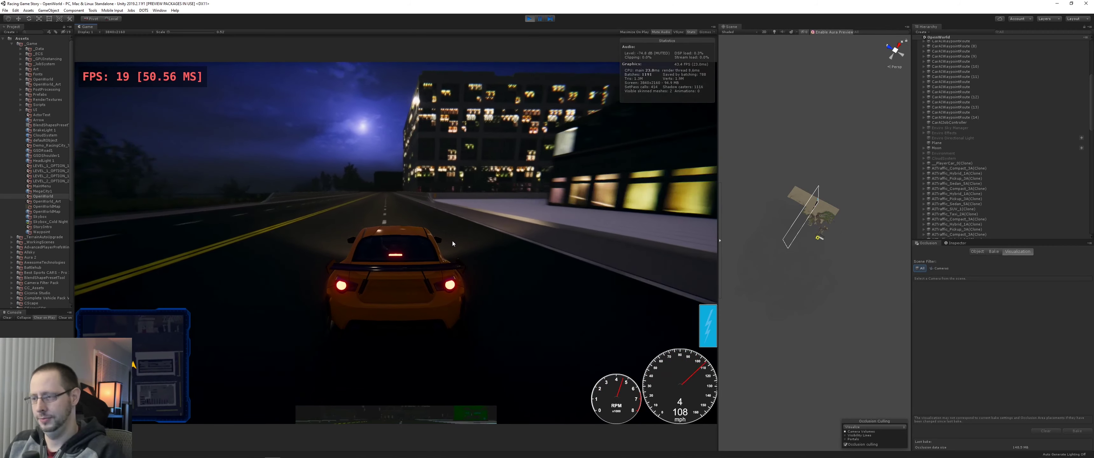
key("w")
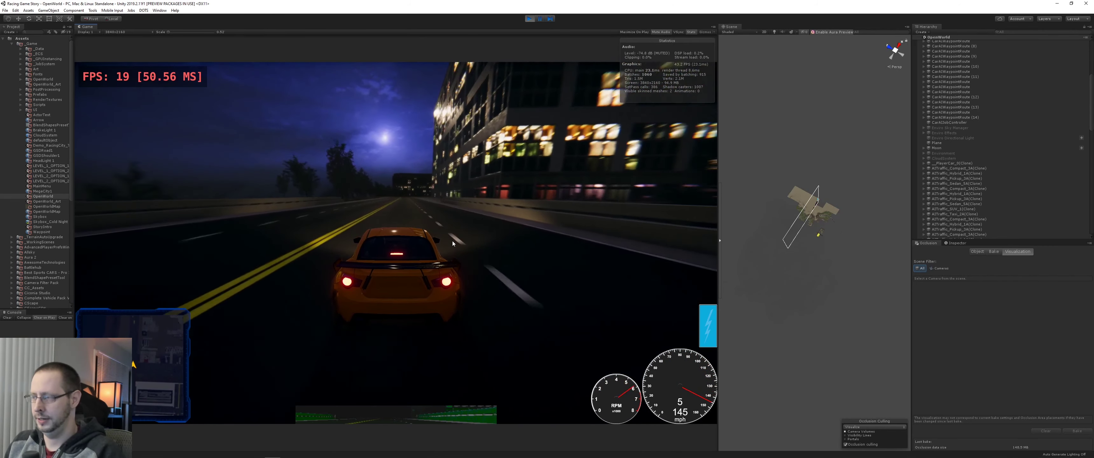
- Brake and turn left across the grass, then steer right back onto the road and speed up
key("s")
key("a")
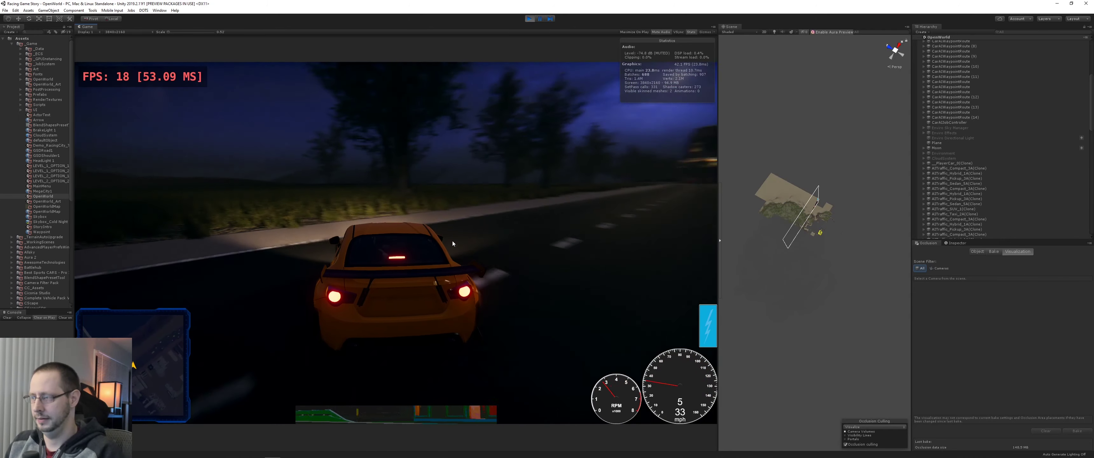
key("w")
key("d")
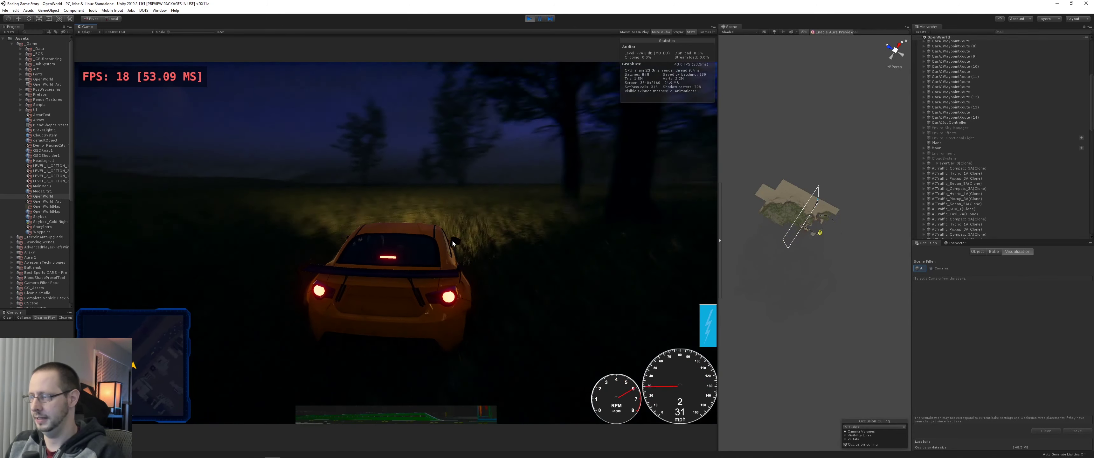
key("w")
key("d")
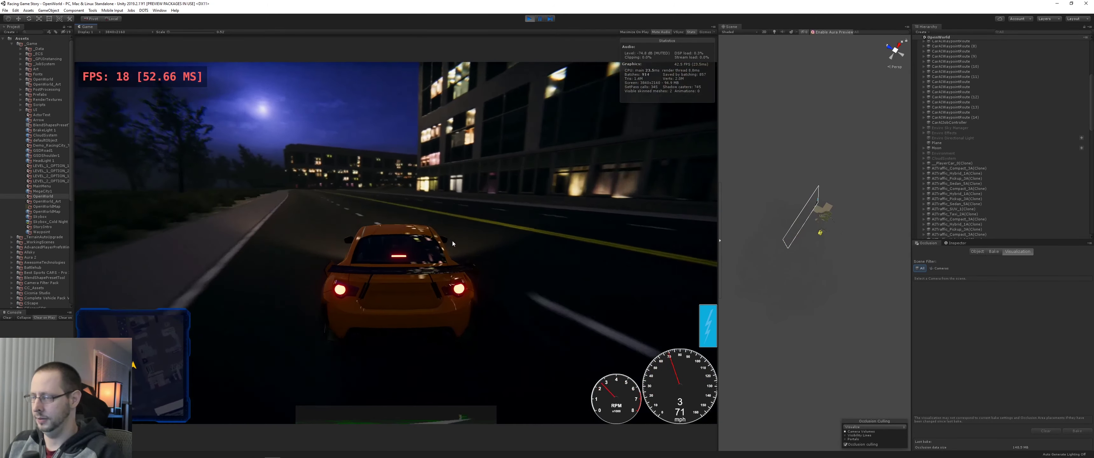
key("w")
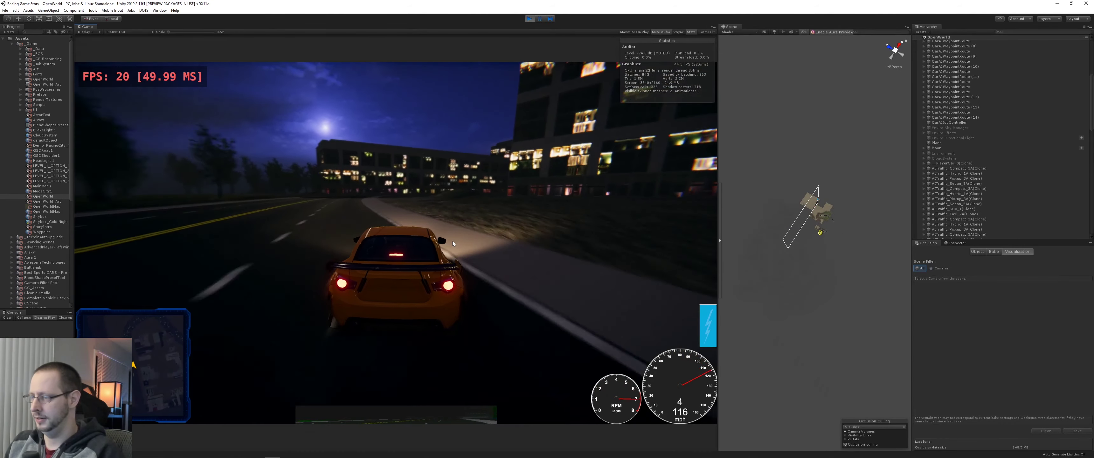
- Drive the car around the city bend, swerve right, and brake on the road to check culling in new directions
key("w")
key("d")
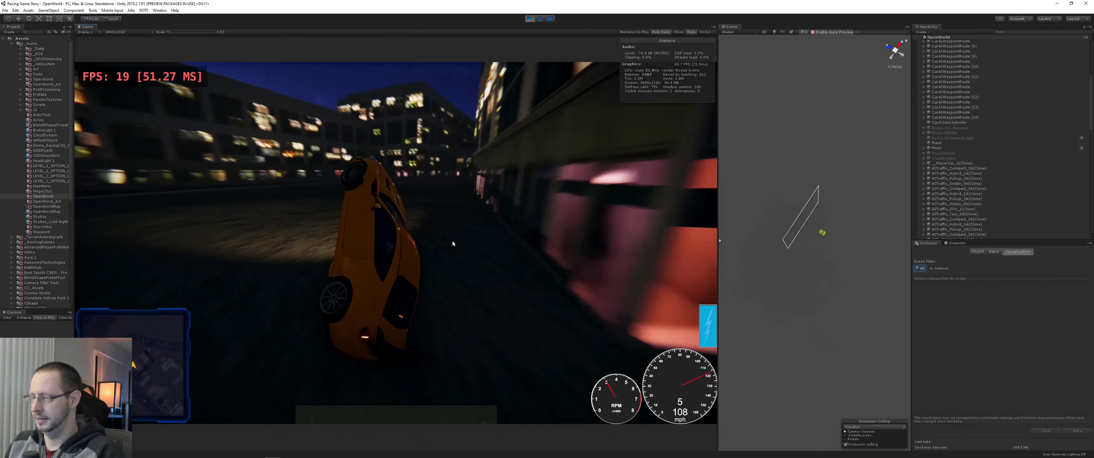
key("s")
key("a")
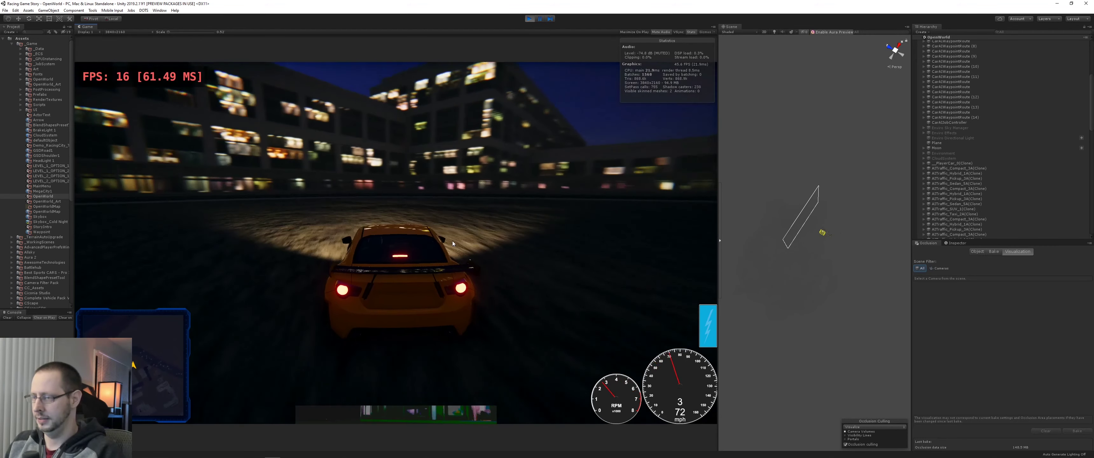
key("d")
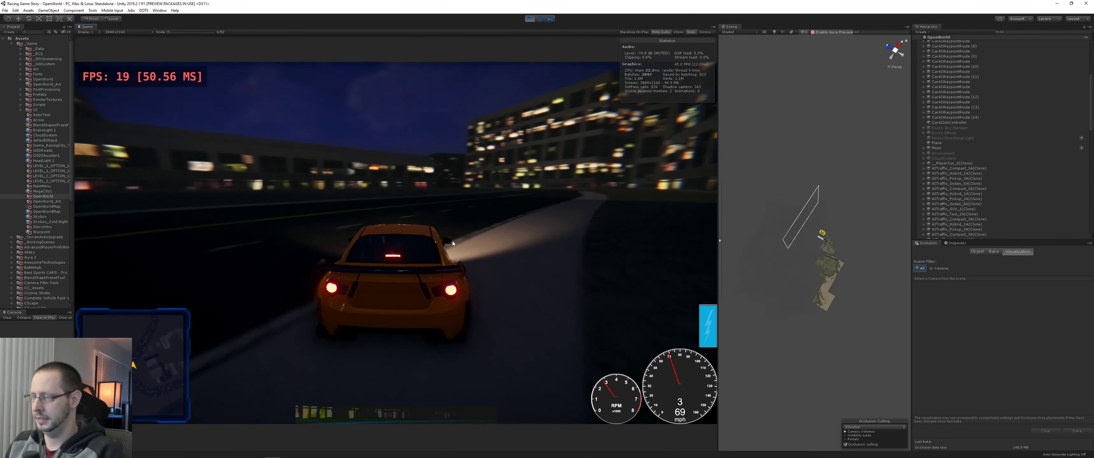
key("s")
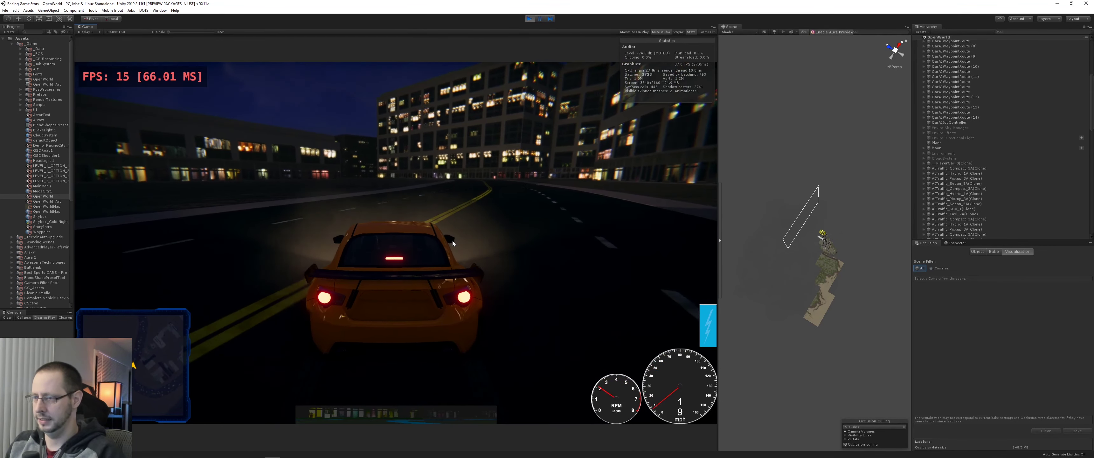
- Accelerate along the city road onto the sidewalk, then brake and steer back beside the grass while observing the culling
key("w")
key("d")
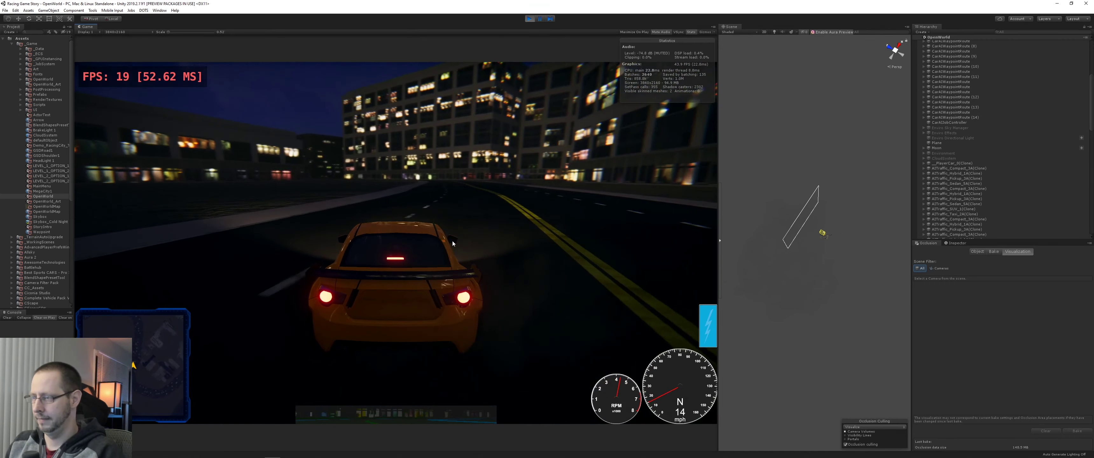
key("w")
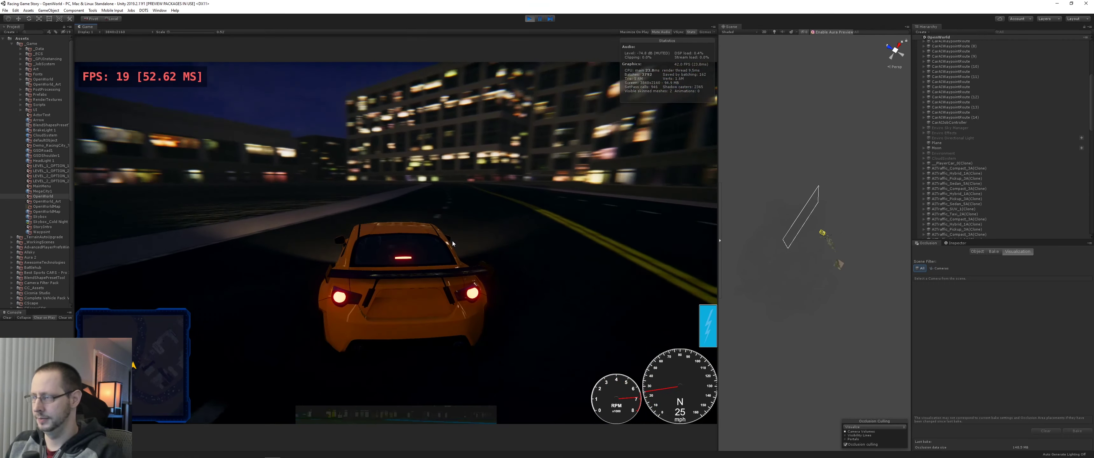
key("w")
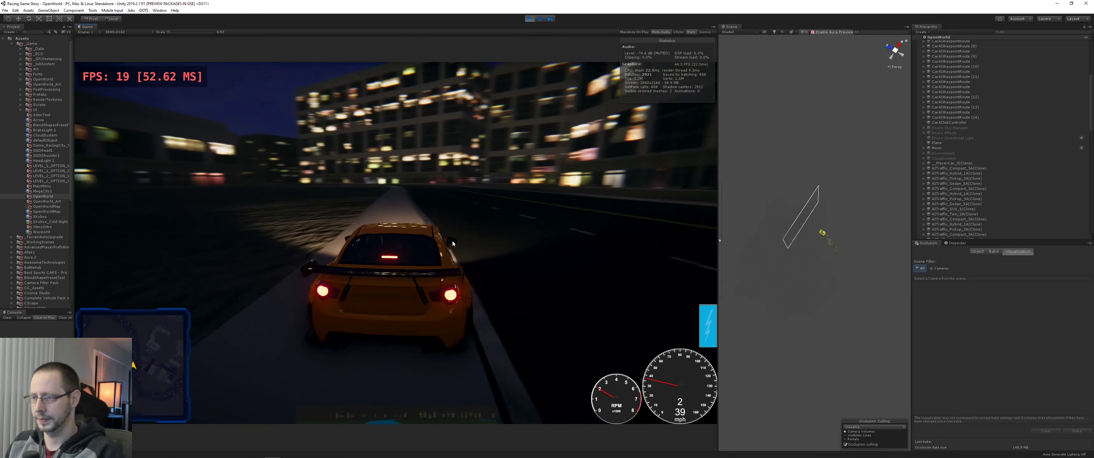
key("d")
key("s")
key("a")
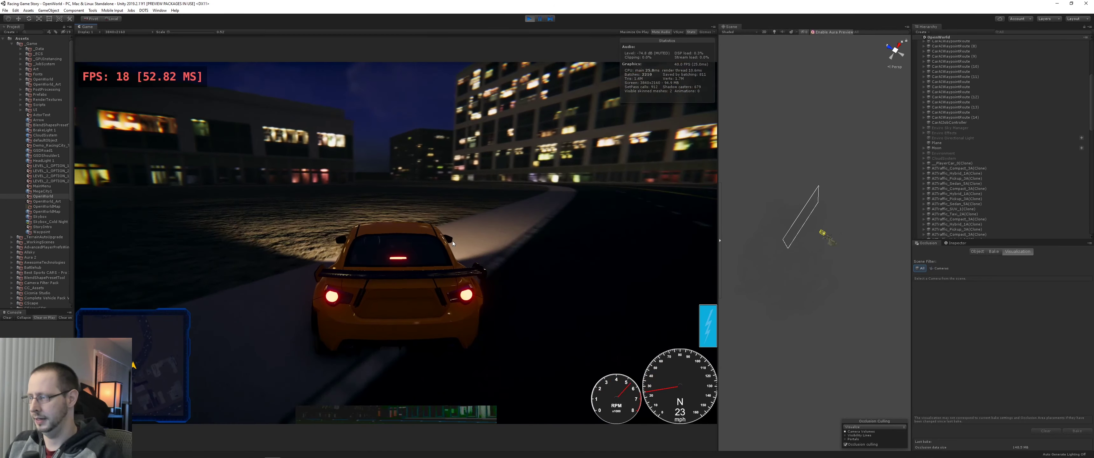
- Speed the car across the grass past the buildings, turn right, and brake to test culling at the city's edge
key("w")
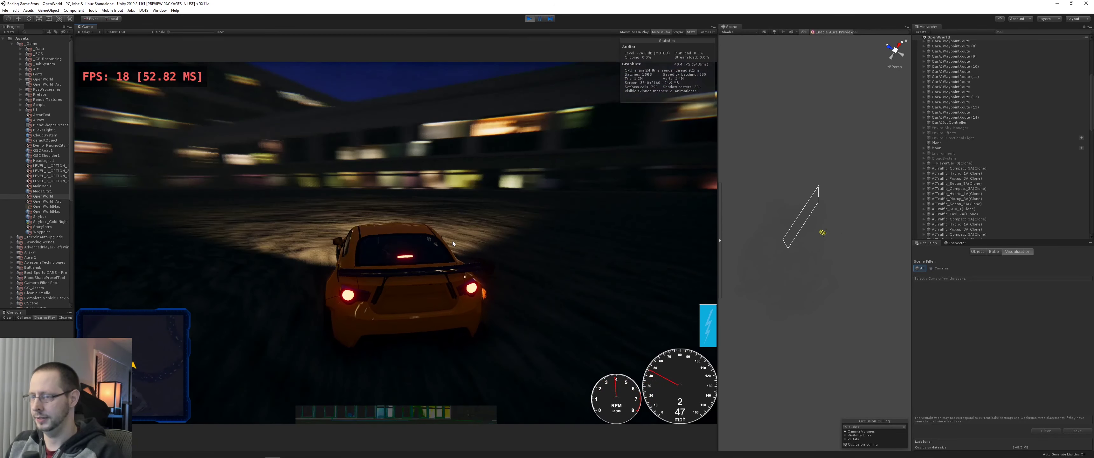
key("w")
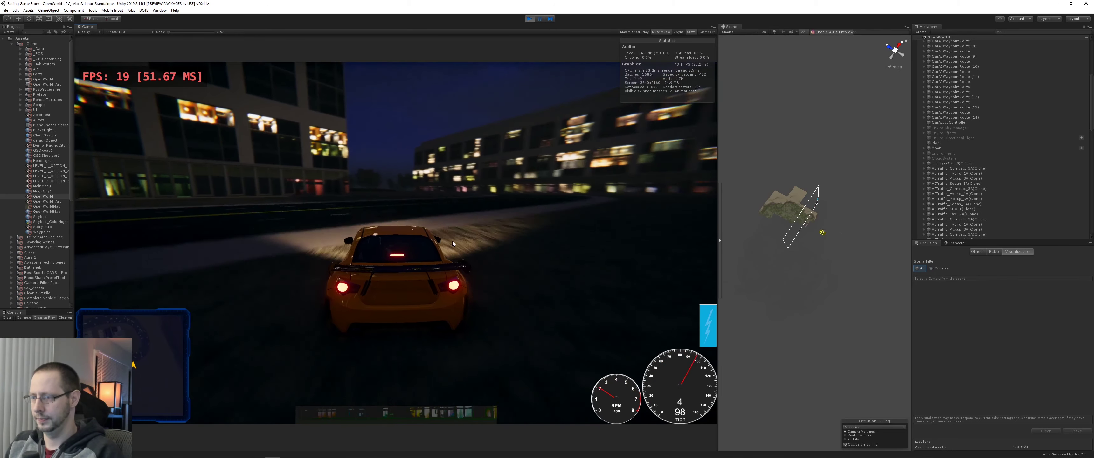
key("w")
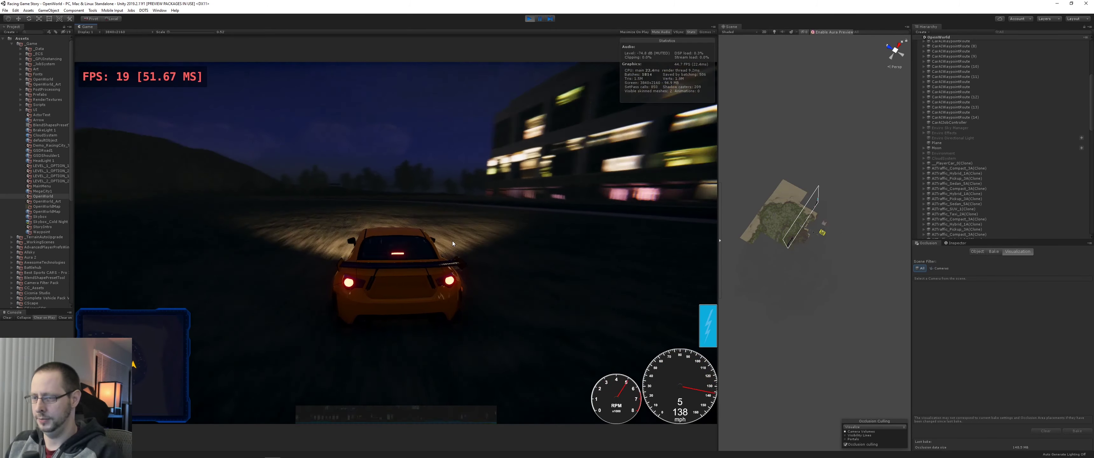
key("d")
key("s")
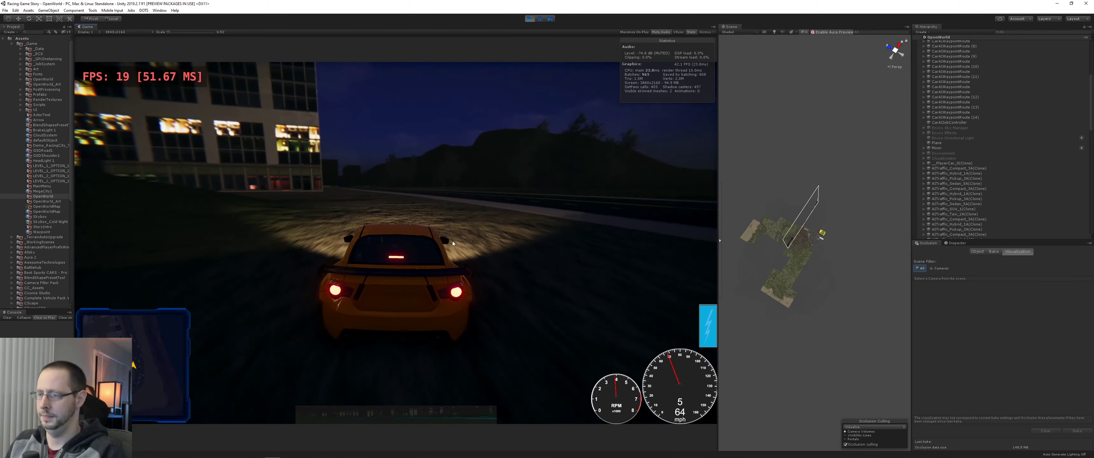
key("s")
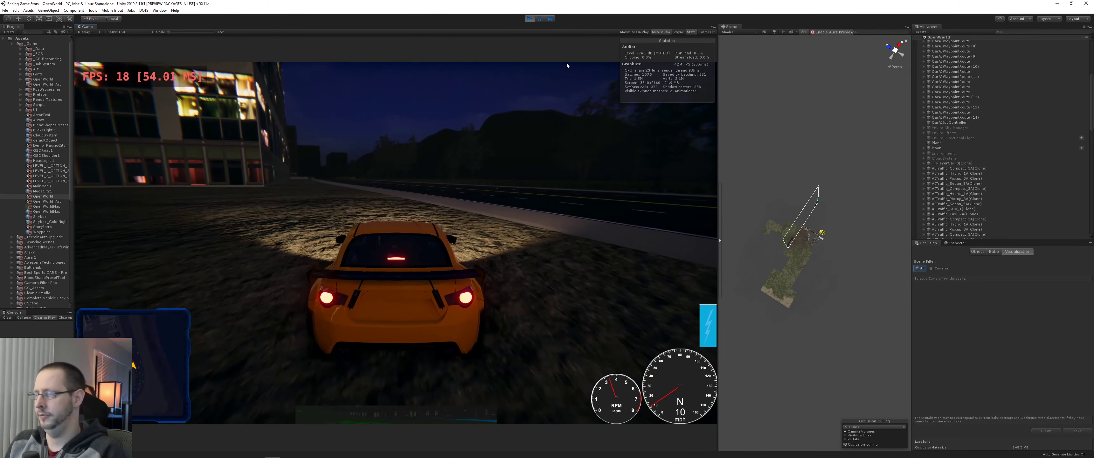
- Exit Play mode, open the OpenWorld_Art scene, and widen the Scene view
left_click(530, 20)
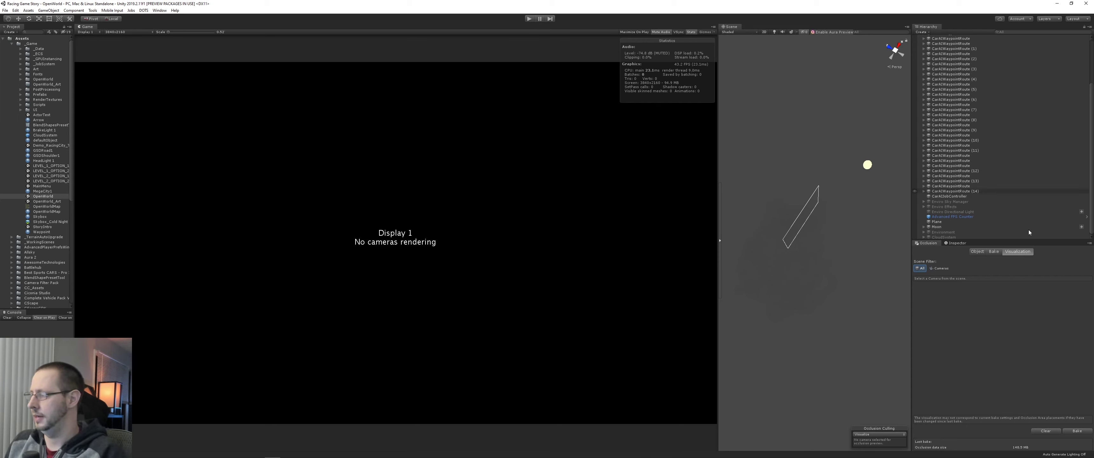
left_click(56, 202)
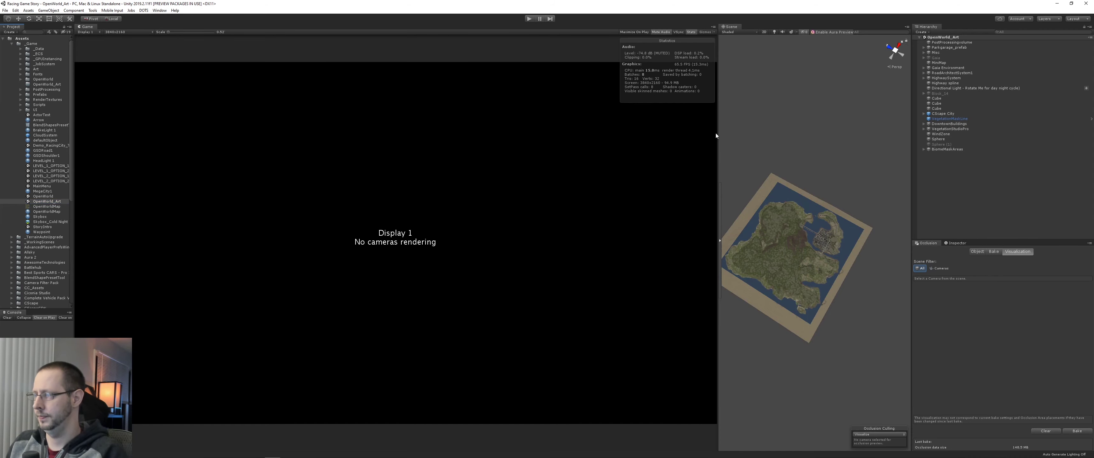
left_click_drag(715, 135, 296, 142)
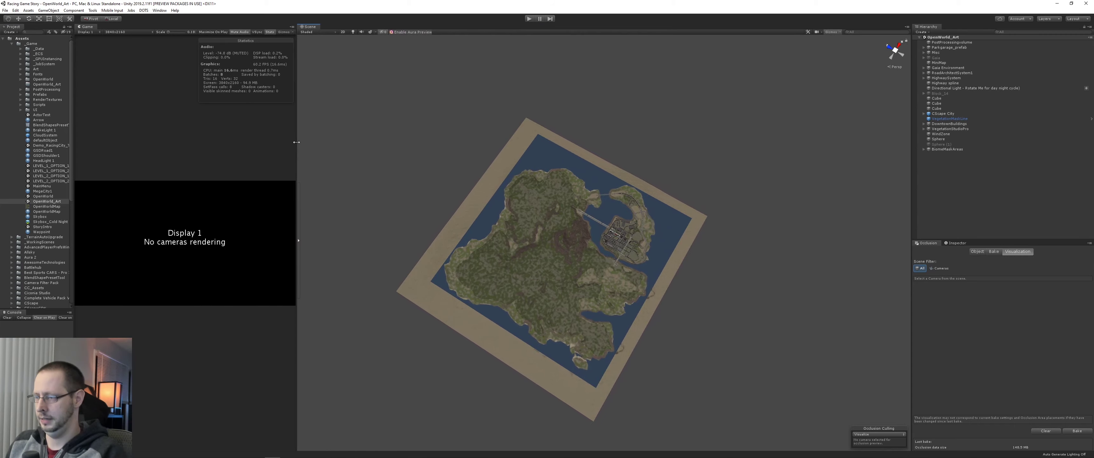
- Deactivate the MiniMap plane that covers the island terrain
scroll(667, 250, "up", 10)
right_click_drag(665, 246, 609, 249)
scroll(692, 305, "down", 4)
left_click(760, 359)
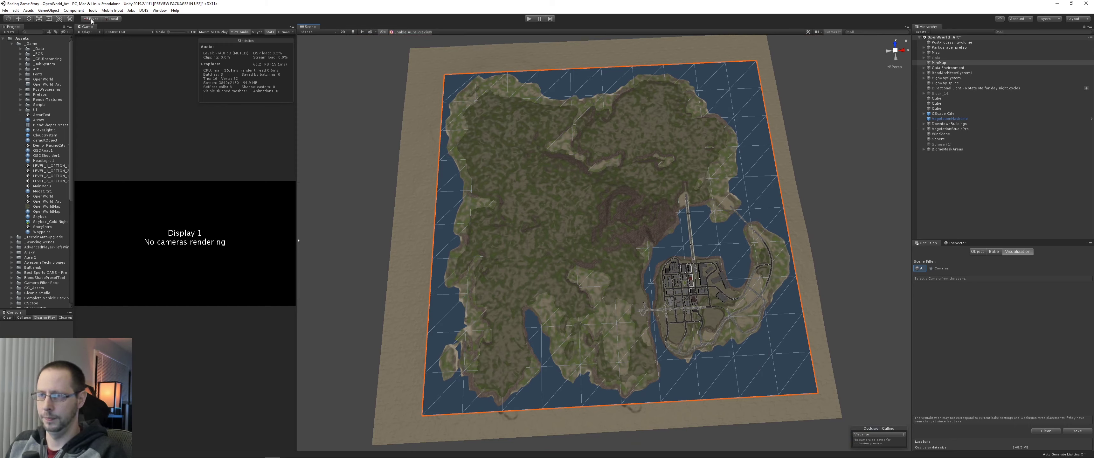
left_click(954, 244)
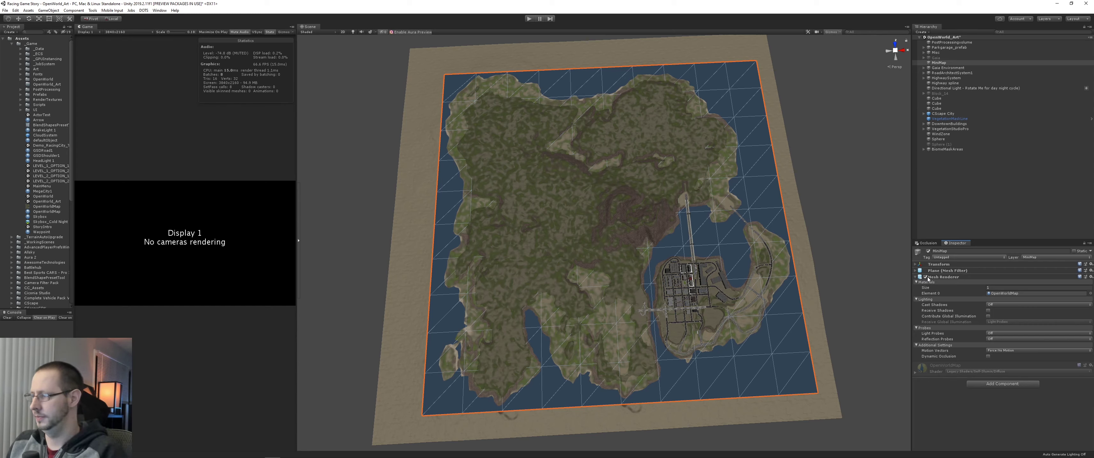
left_click(929, 251)
- Examine the city's buildings, roads and bridge from above and from several angles in the Scene view
scroll(691, 327, "up", 10)
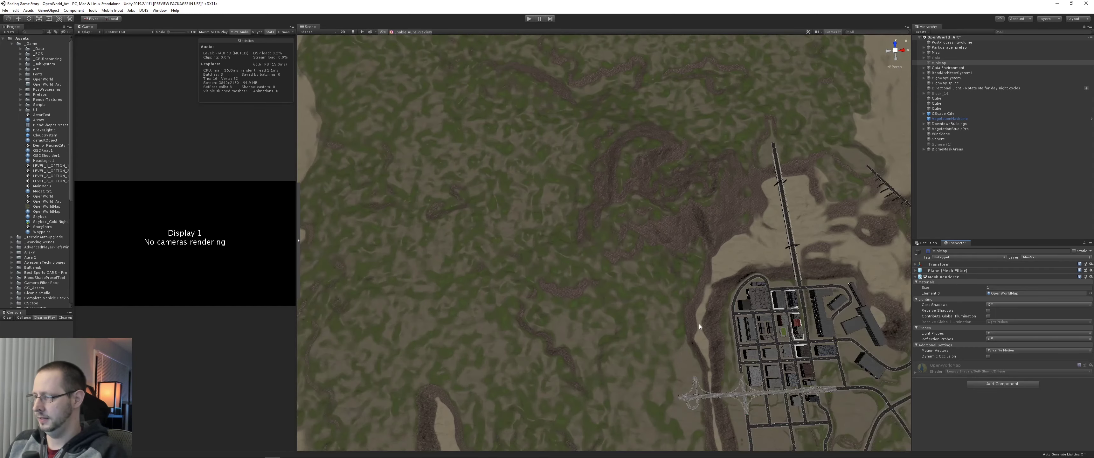
middle_click_drag(697, 310, 546, 241)
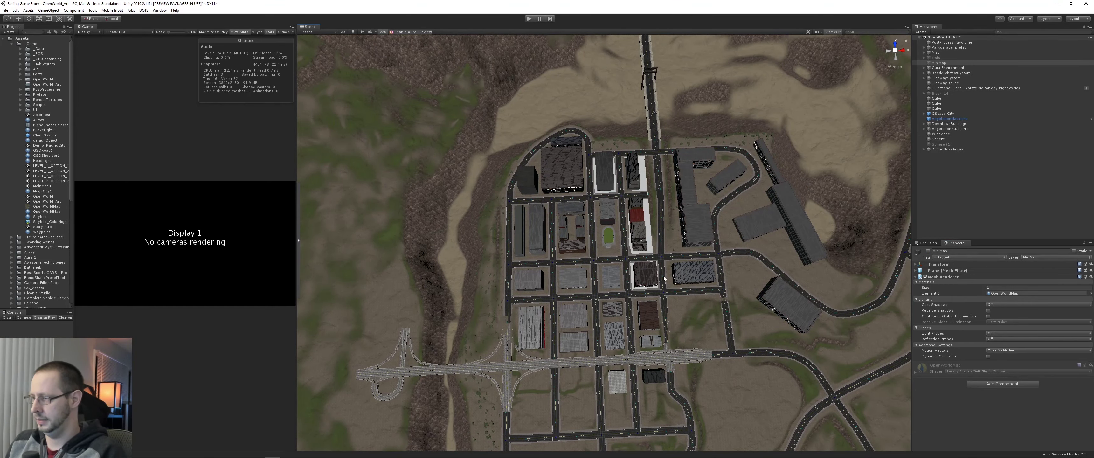
scroll(664, 278, "up", 8)
middle_click_drag(692, 226, 639, 282)
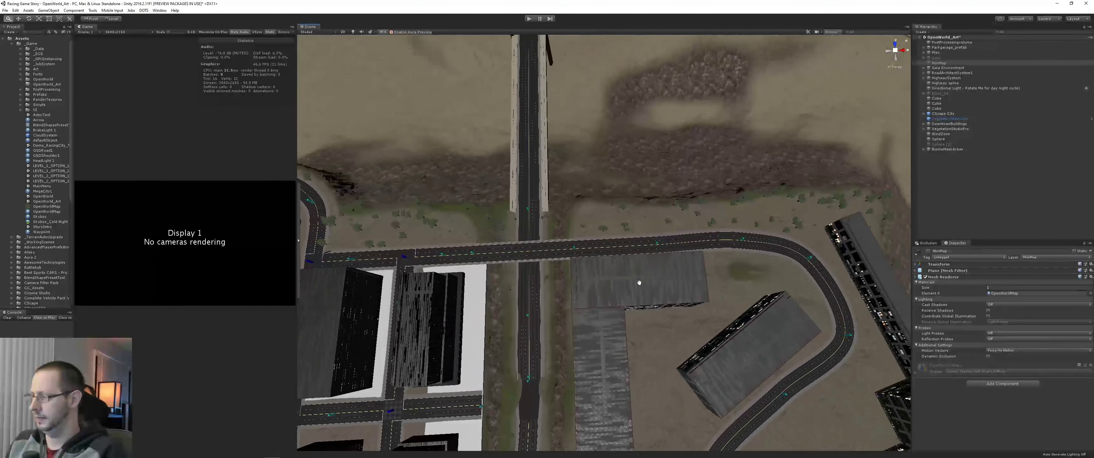
scroll(640, 282, "up", 12)
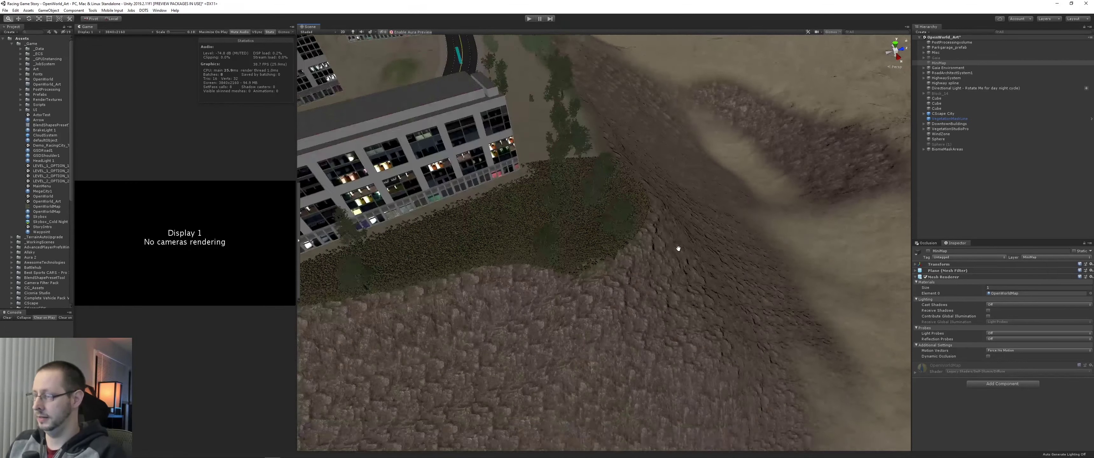
scroll(678, 248, "down", 12)
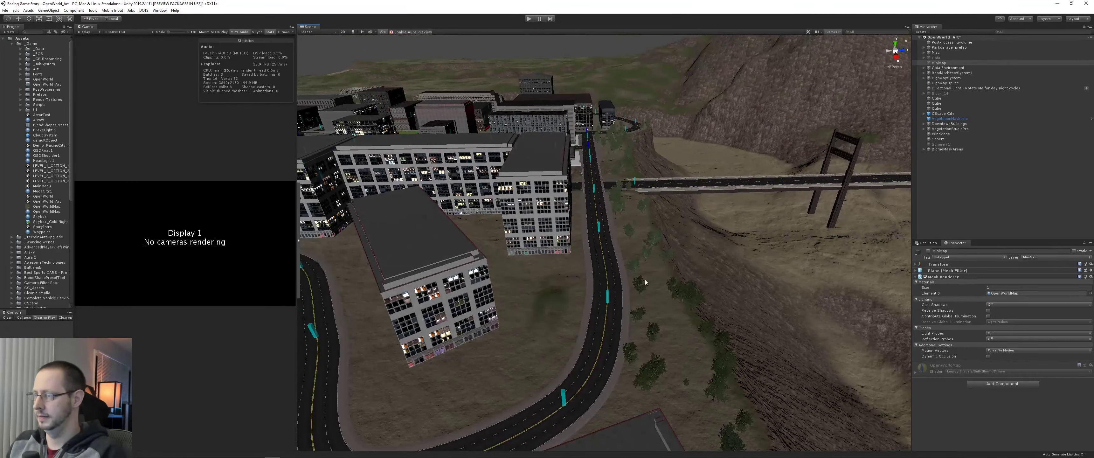
right_click_drag(645, 282, 585, 277)
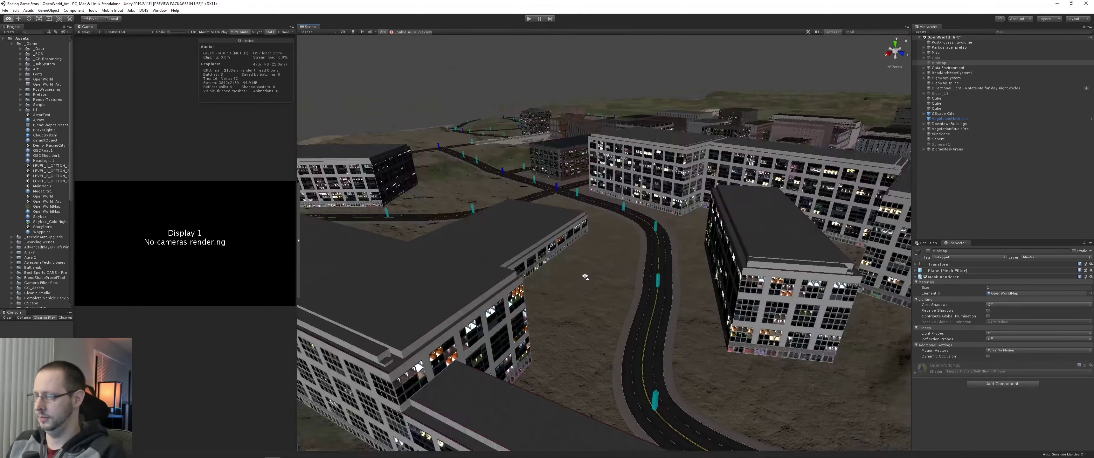
left_click_drag(585, 276, 656, 249, "alt")
scroll(684, 229, "down", 5)
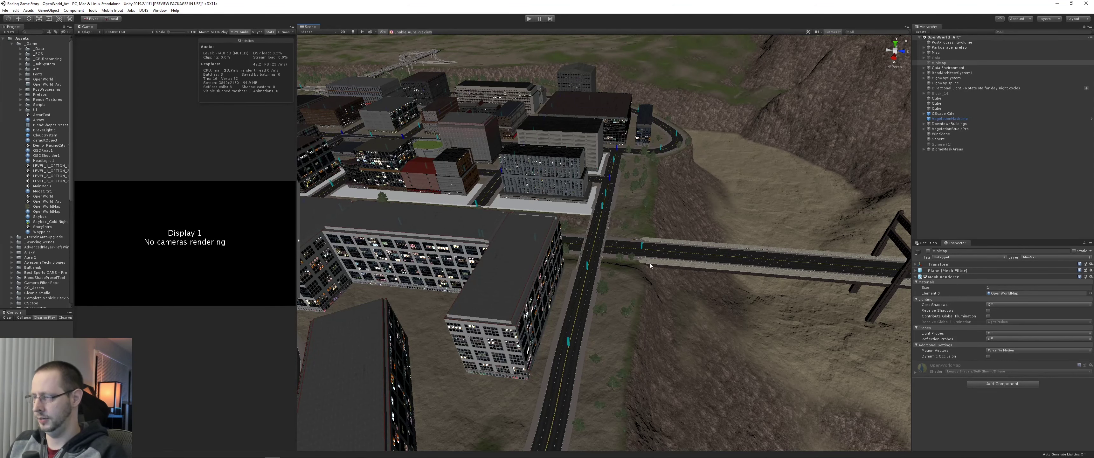
left_click_drag(671, 187, 585, 147, "alt")
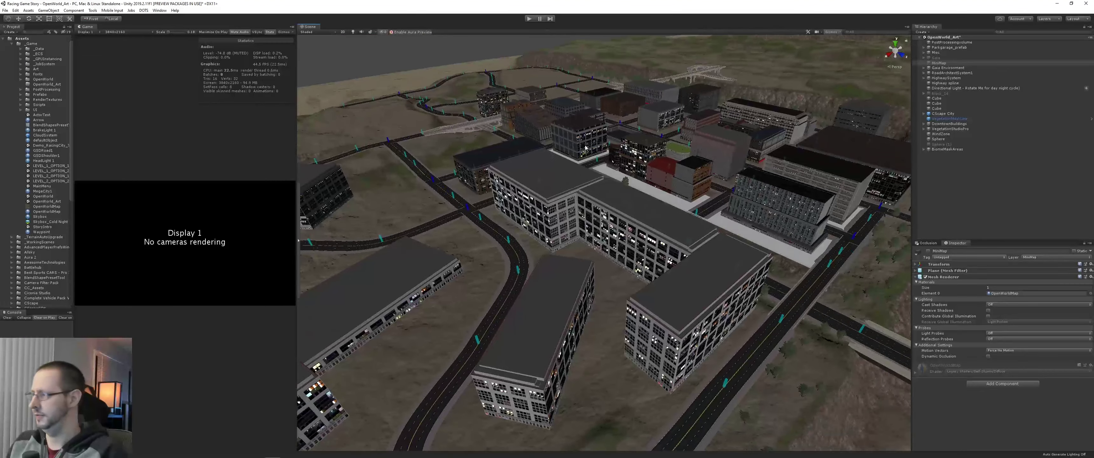
- Expand the inactive Block_14 group and look through its child building objects
left_click(924, 94)
scroll(950, 127, "down", 6)
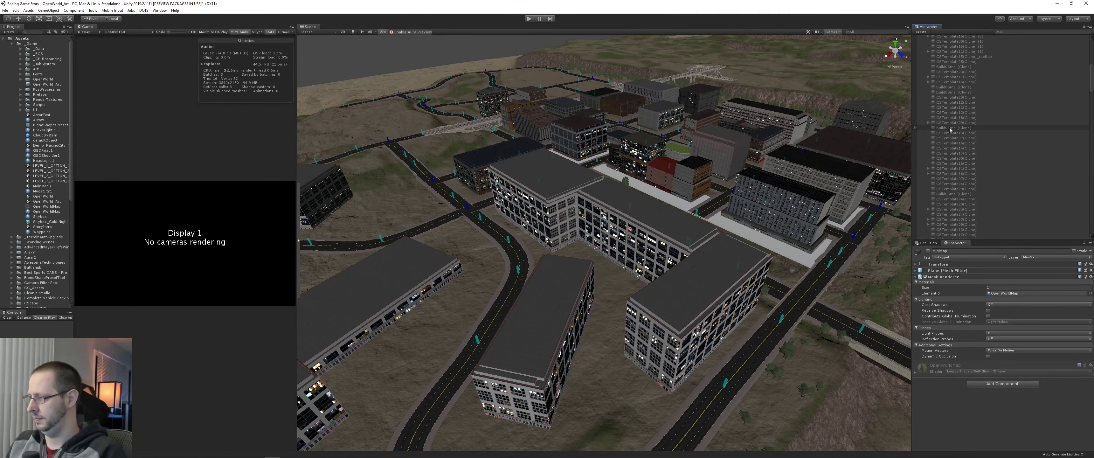
scroll(947, 136, "down", 5)
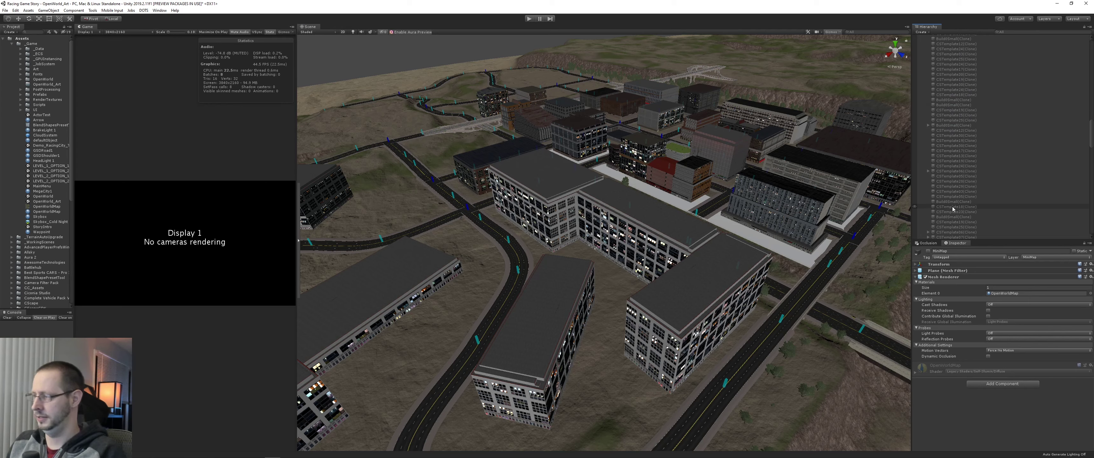
scroll(953, 205, "down", 1)
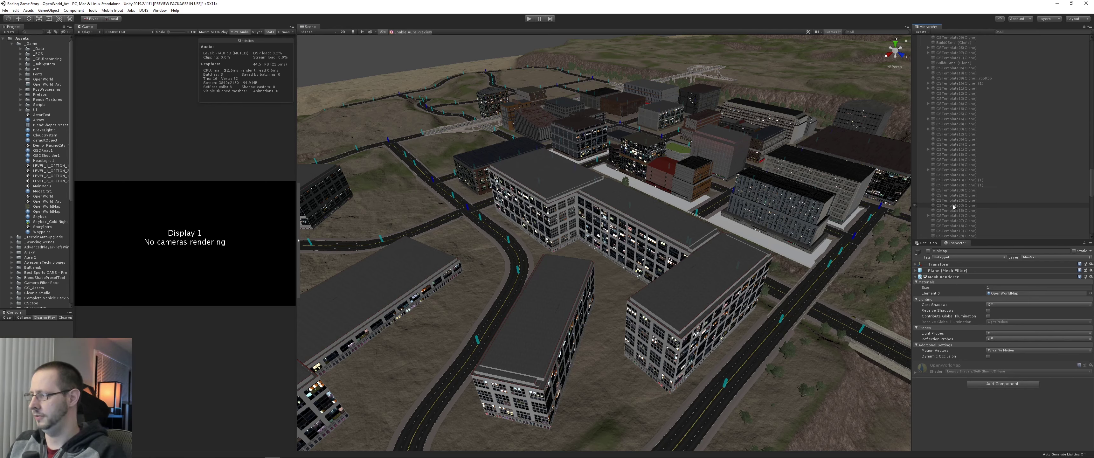
scroll(953, 204, "down", 6)
scroll(953, 205, "down", 5)
scroll(952, 197, "down", 5)
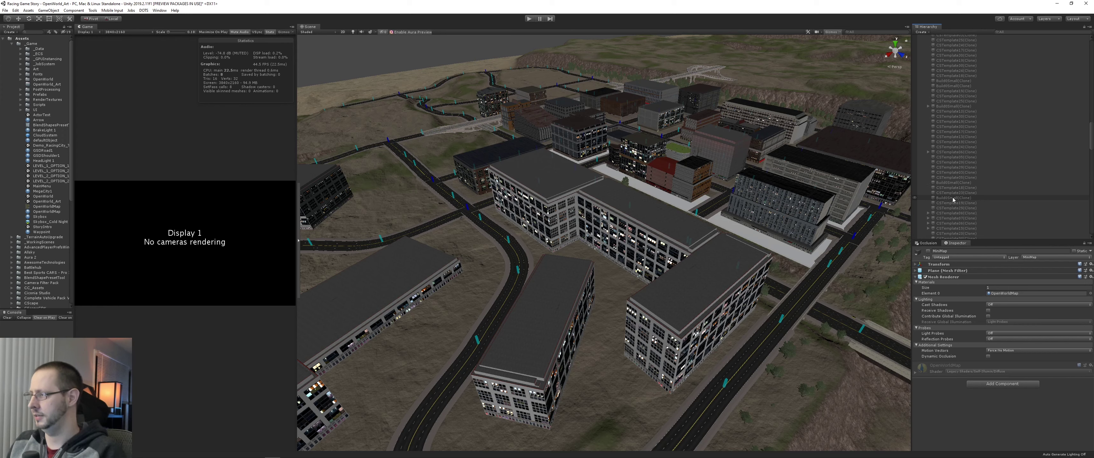
scroll(952, 194, "up", 15)
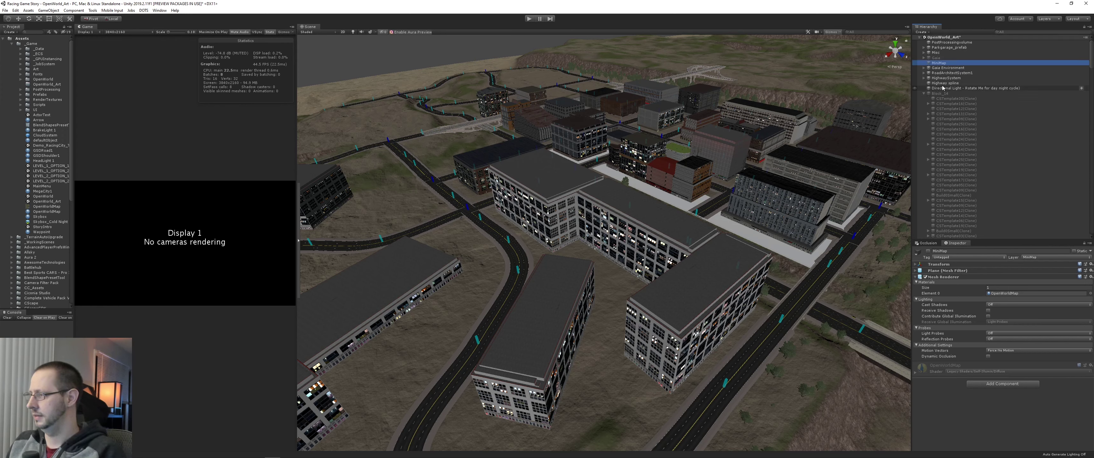
- Activate the Block_14 group and inspect its floating buildings in the Scene view
left_click(939, 94)
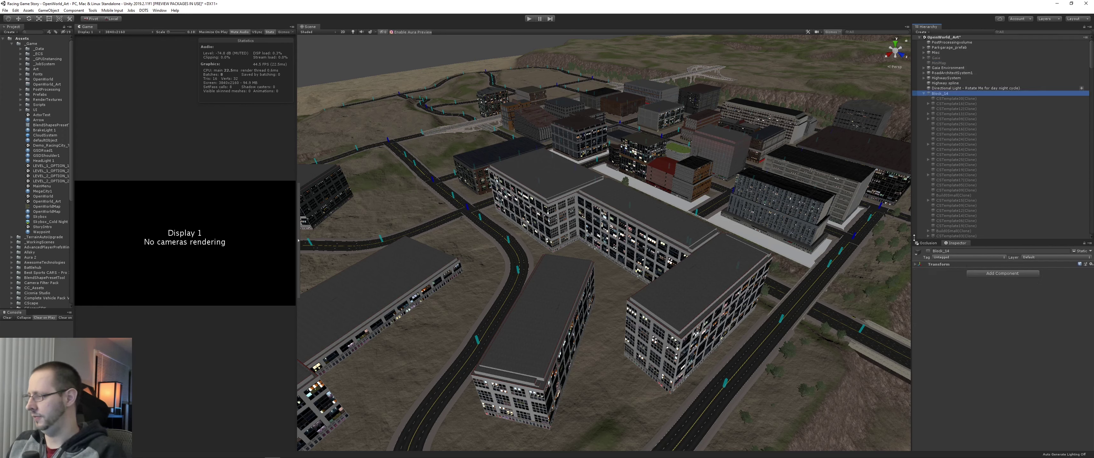
scroll(604, 274, "down", 10)
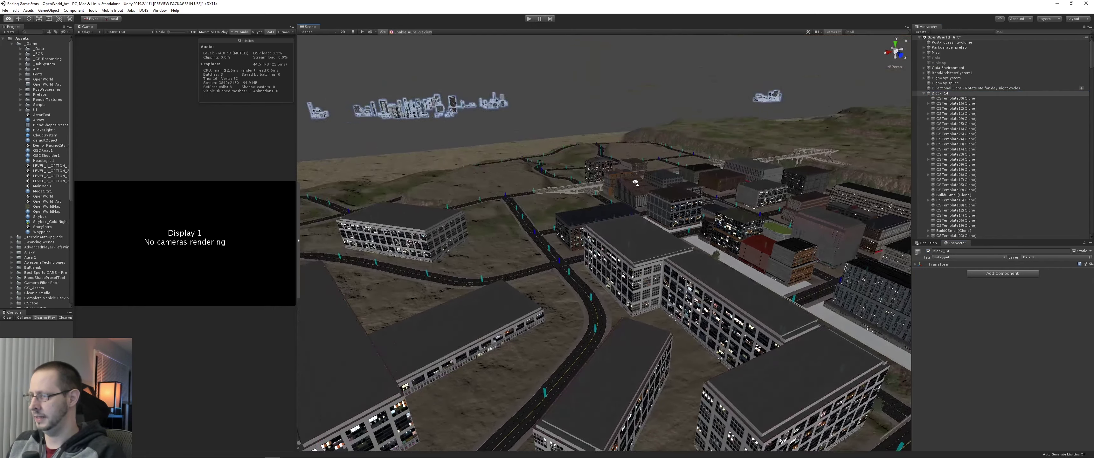
scroll(604, 274, "up", 10)
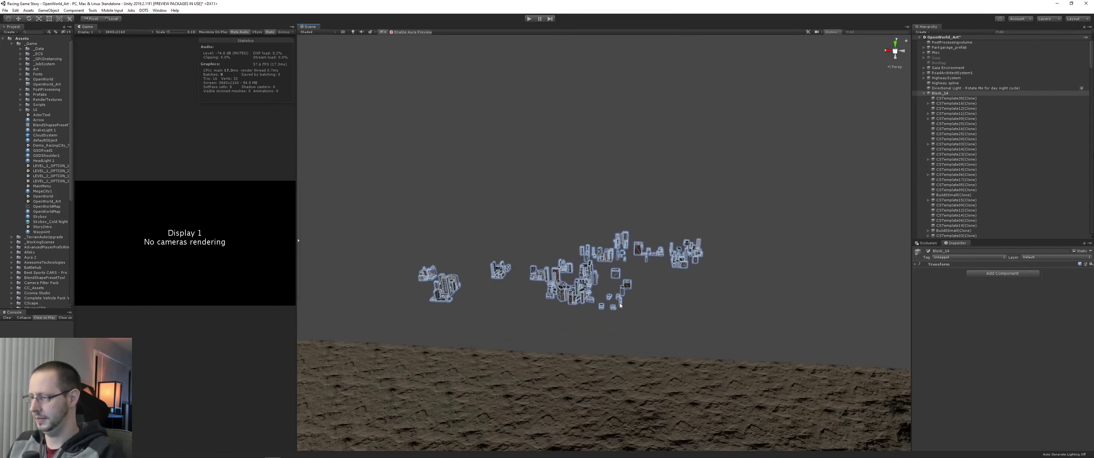
right_click_drag(626, 297, 748, 191)
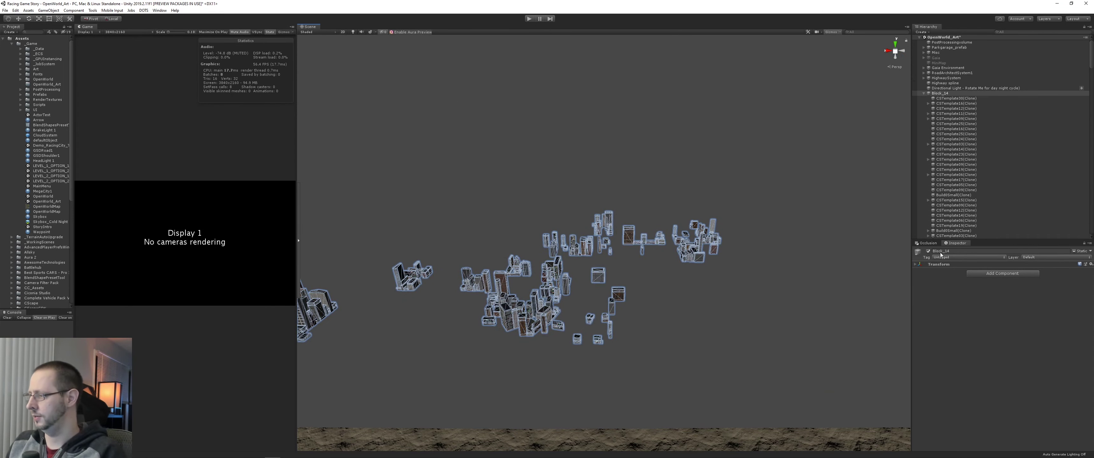
- Deactivate the Block_14 group of floating buildings
left_click(928, 252)
left_click_drag(620, 203, 286, 211, "alt")
left_click_drag(501, 191, 388, 192, "alt")
right_click_drag(356, 210, 350, 224, "alt")
middle_click_drag(350, 224, 18, 262)
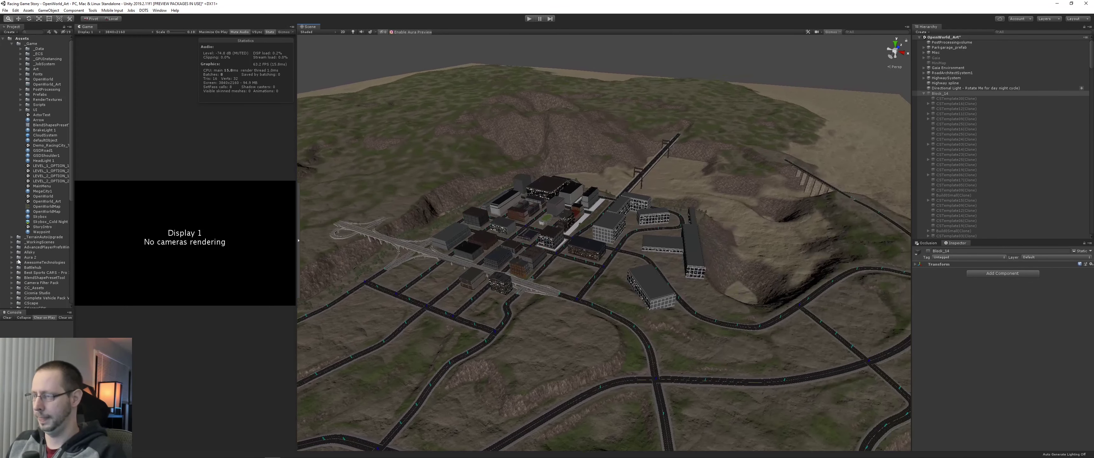
- Select a downtown building near the straight road and inspect it, the bridge road and the surrounding hills
left_click(642, 204)
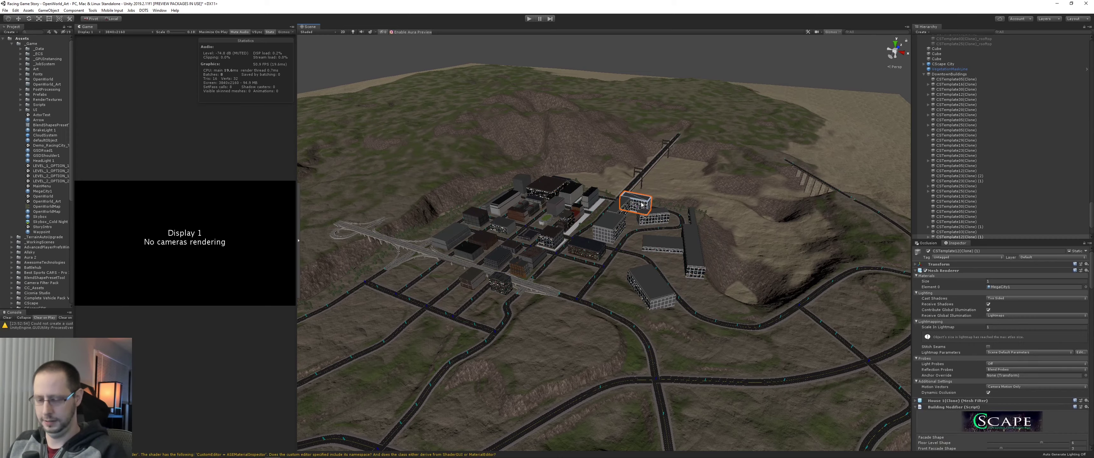
scroll(644, 205, "up", 10)
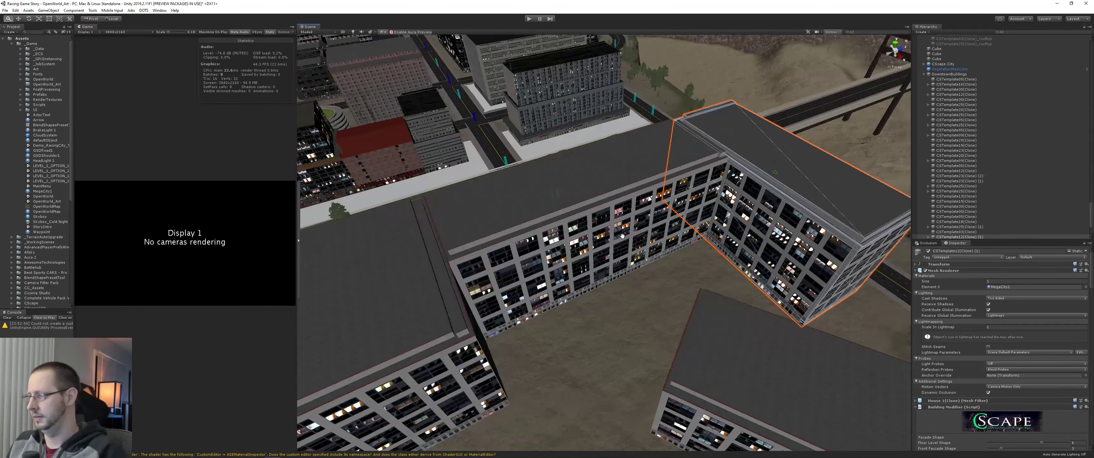
middle_click_drag(622, 235, 230, 221)
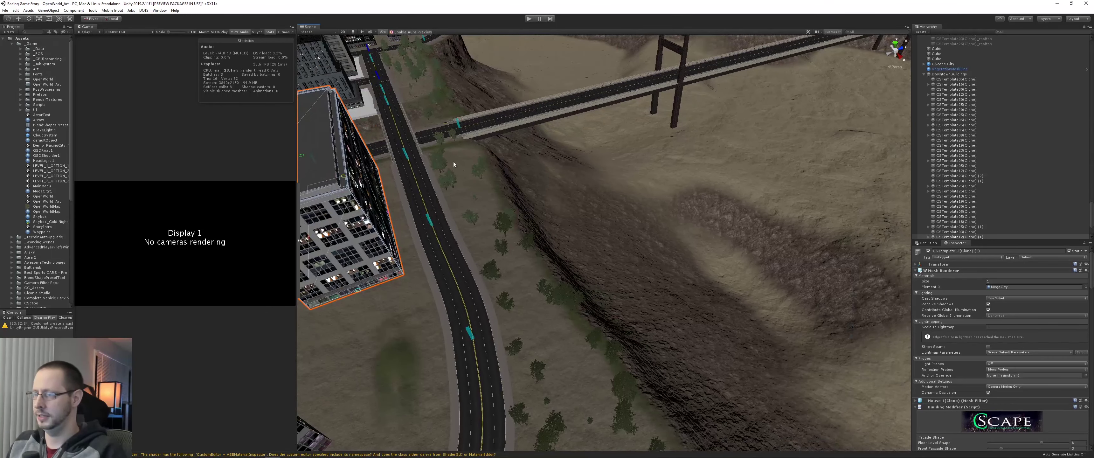
middle_click_drag(463, 195, 472, 346)
right_click_drag(505, 255, 608, 210)
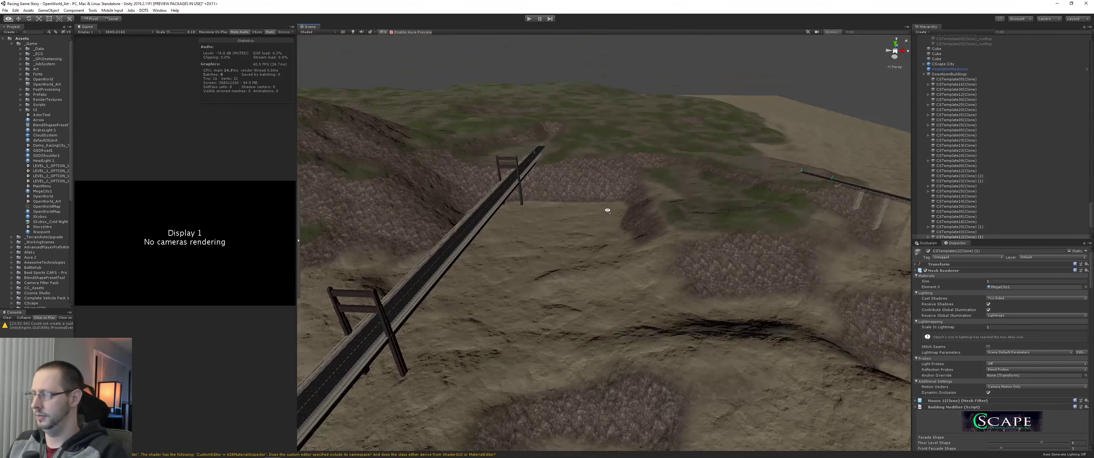
scroll(603, 225, "up", 2)
middle_click_drag(596, 237, 776, 284)
right_click_drag(776, 284, 709, 218)
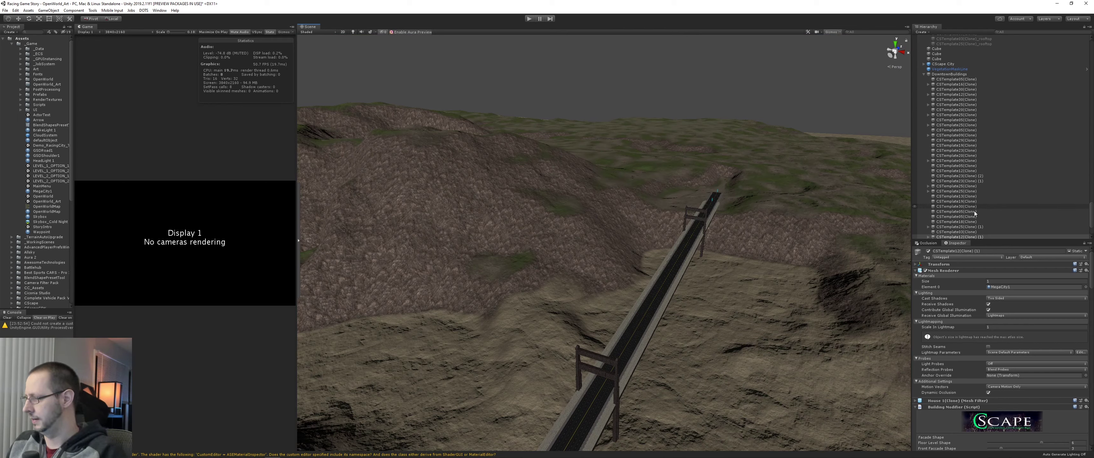
- Expand the Gaia Environment group, select its terrain object and inspect the hills around the bridge road
scroll(951, 63, "down", 10)
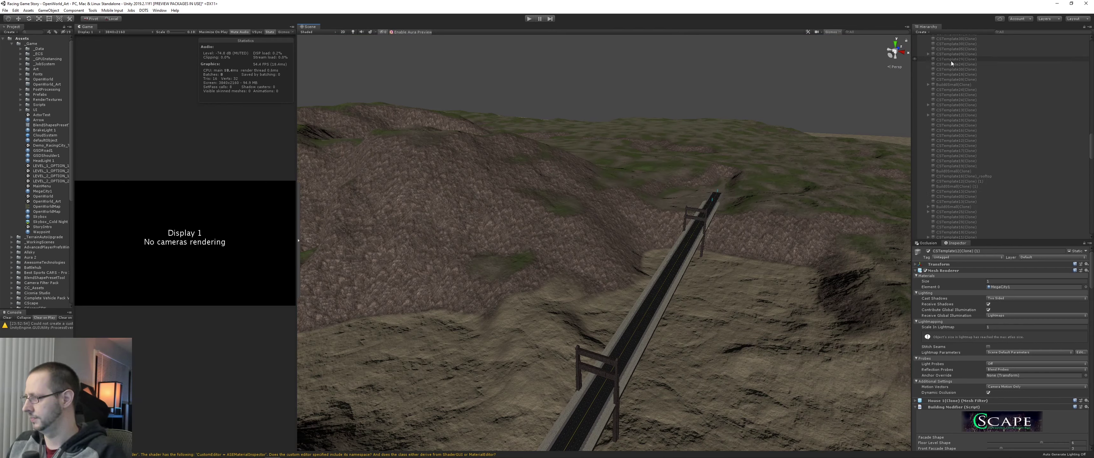
scroll(951, 60, "up", 15)
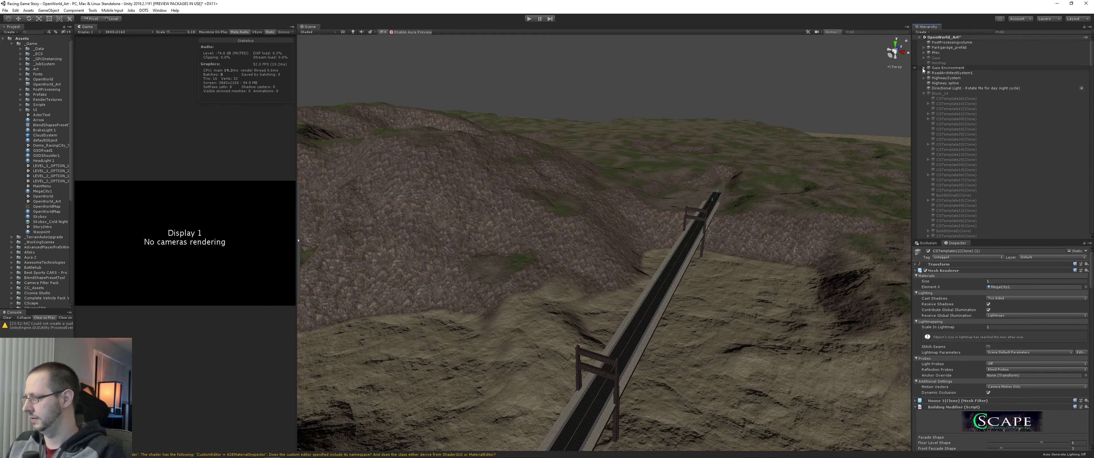
left_click(942, 73)
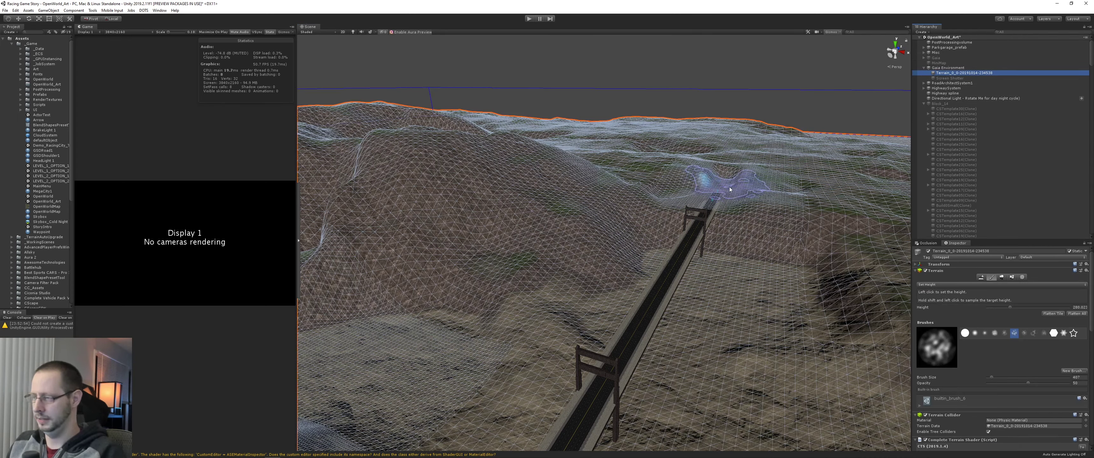
middle_click_drag(603, 267, 411, 391)
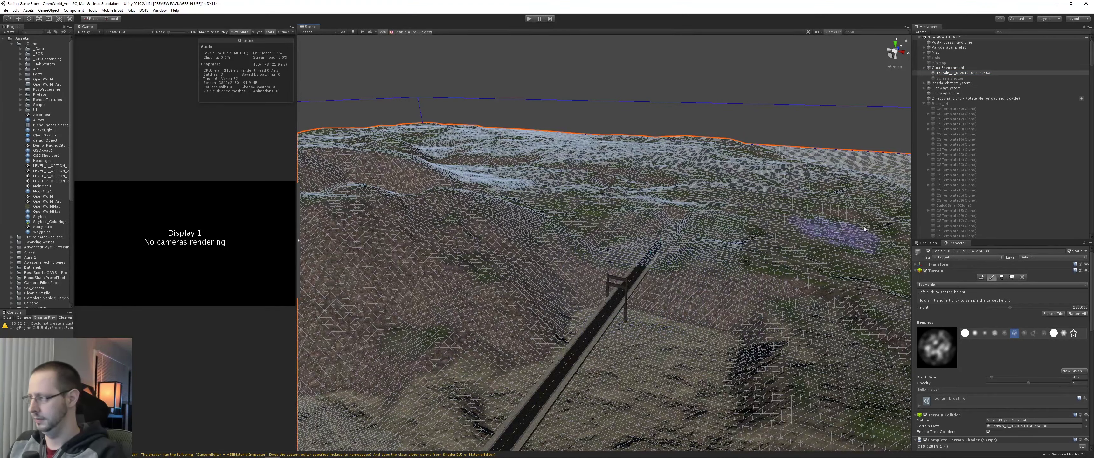
- Select the MiniMap object and the marking mesh on the straight bridge road, and inspect that road's course
left_click(938, 62)
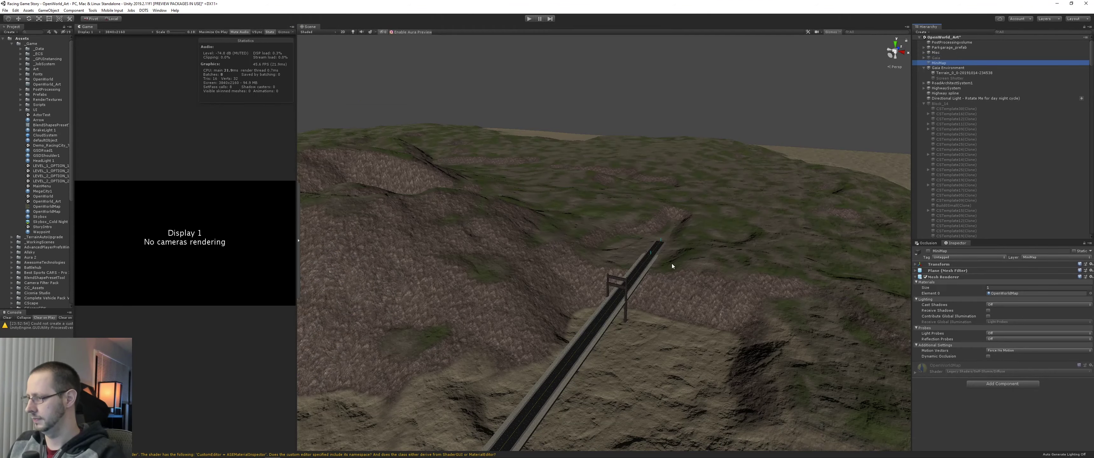
left_click(622, 299)
scroll(632, 291, "down", 5)
middle_click_drag(632, 291, 679, 225)
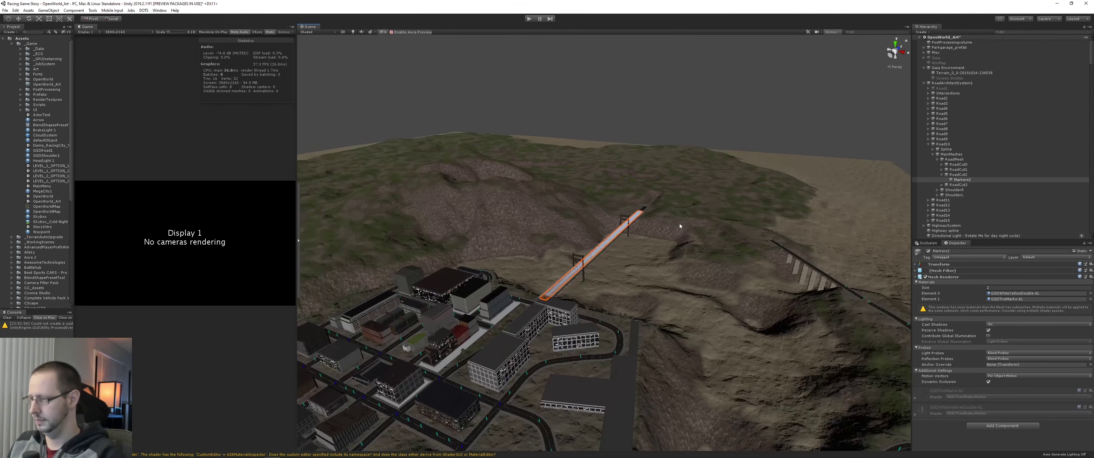
scroll(675, 224, "up", 6)
middle_click_drag(665, 180, 644, 234)
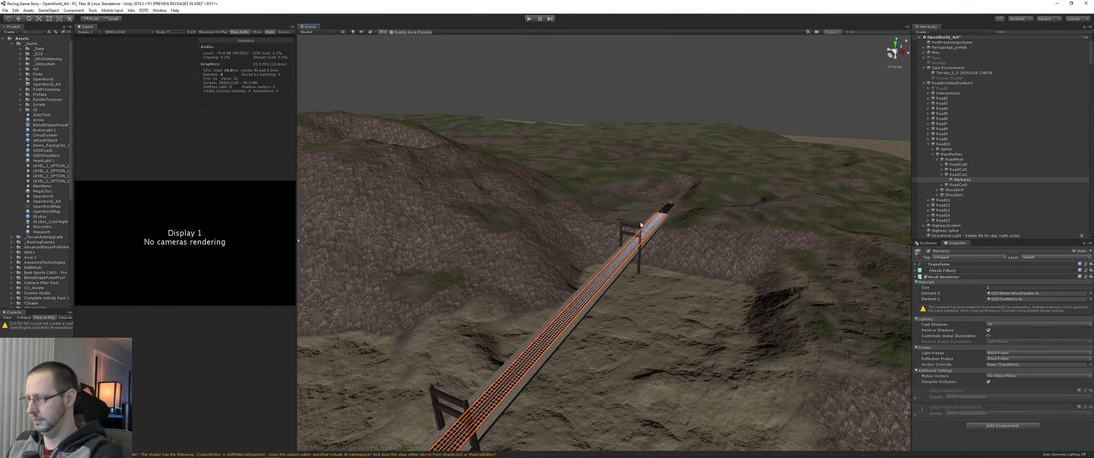
- Select the last marking mesh of the bridge road and focus on where the road meets the hillside
left_click(669, 207)
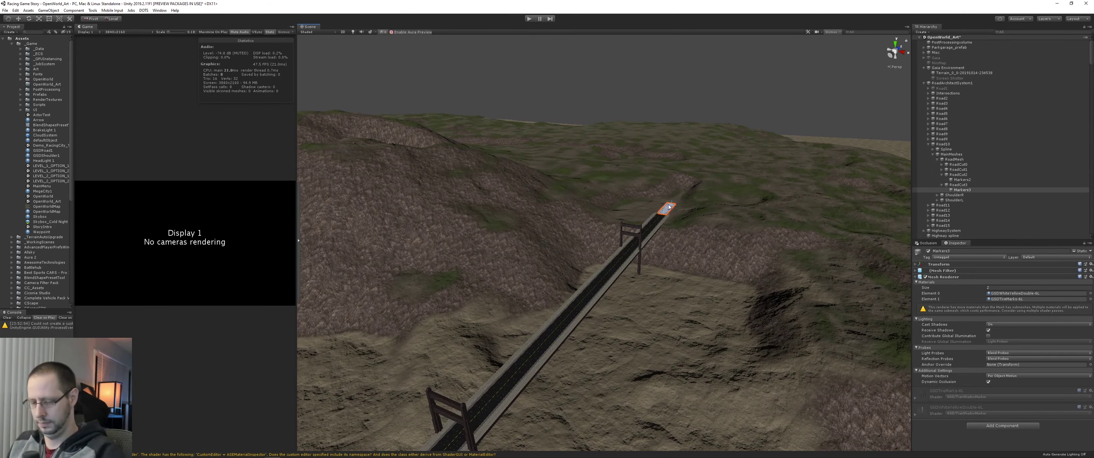
key("f")
middle_click_drag(669, 207, 803, 327)
scroll(714, 272, "down", 5)
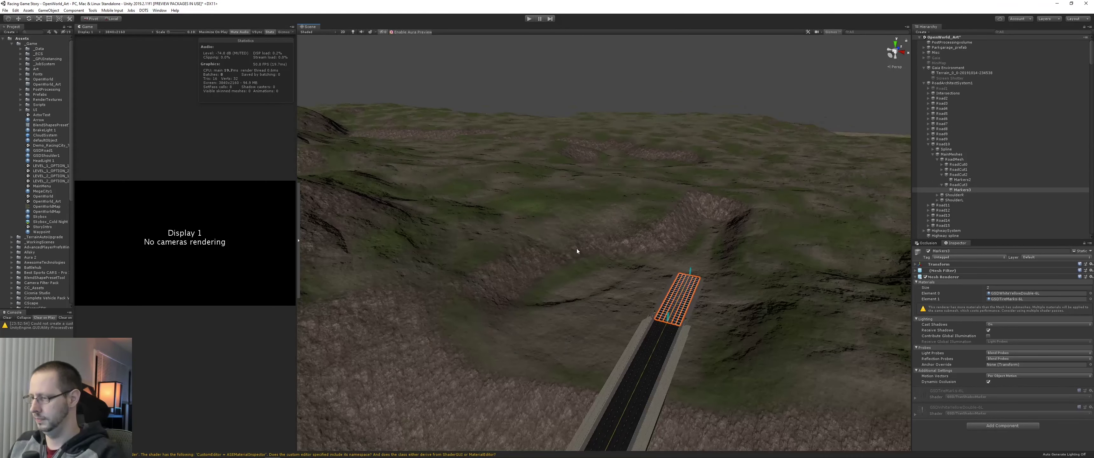
middle_click_drag(577, 249, 772, 255)
scroll(669, 243, "down", 4)
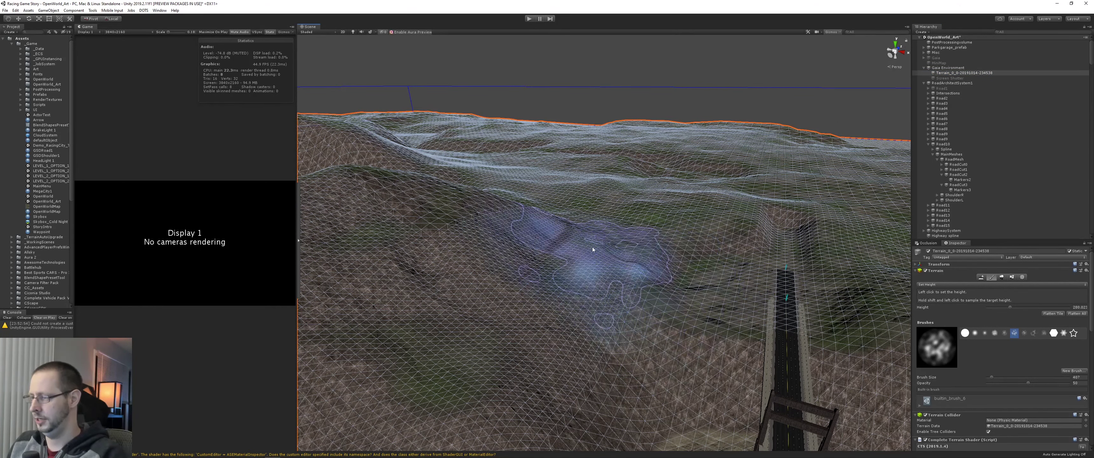
- Sample a hillside height for the terrain's Set Height brush and paint the terrain beside the end of the bridge road
left_click(547, 244, "shift")
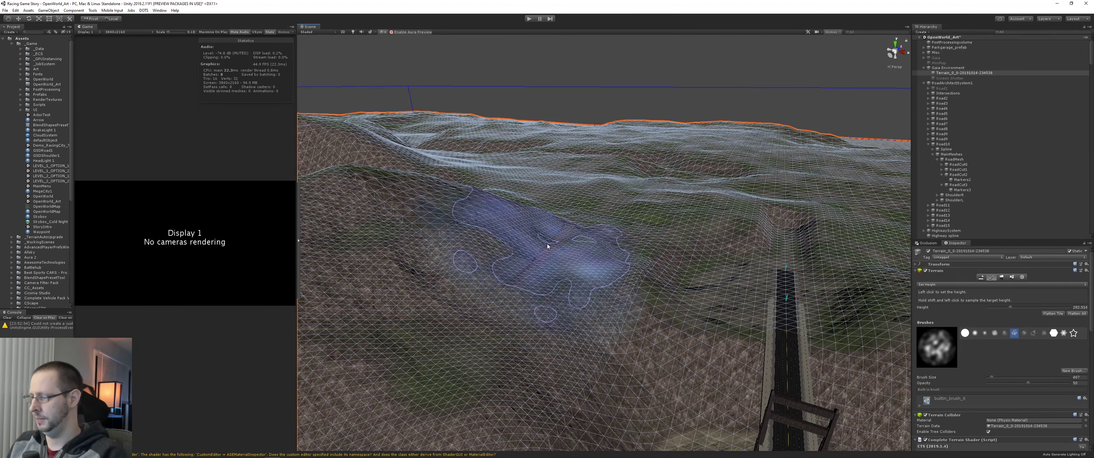
mouse_move(667, 270)
left_mouse_down()
mouse_move(633, 281)
mouse_move(702, 285)
mouse_move(693, 240)
mouse_move(715, 230)
mouse_move(627, 217)
mouse_move(620, 234)
left_mouse_up()
mouse_move(661, 243)
middle_mouse_down()
mouse_move(657, 221)
mouse_move(590, 145)
mouse_move(562, 136)
middle_mouse_up()
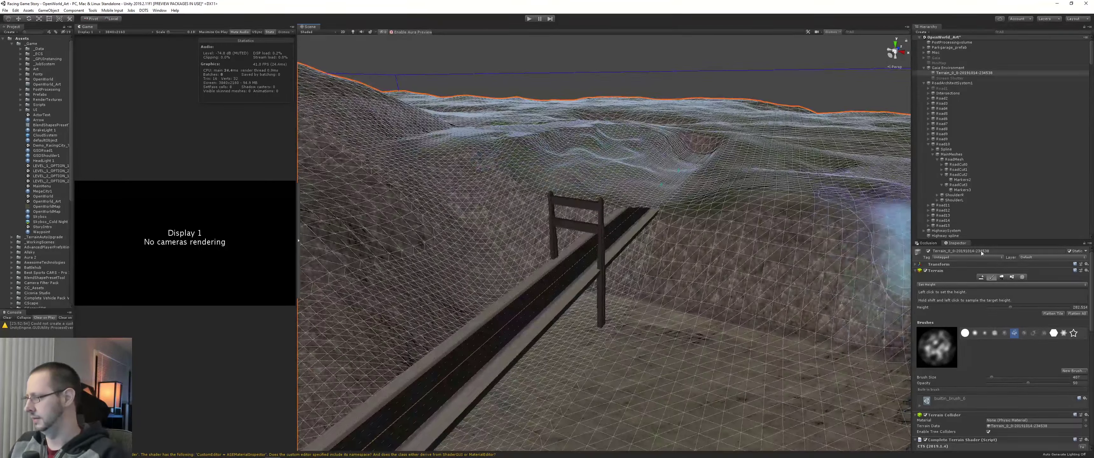
middle_click_drag(655, 216, 694, 194)
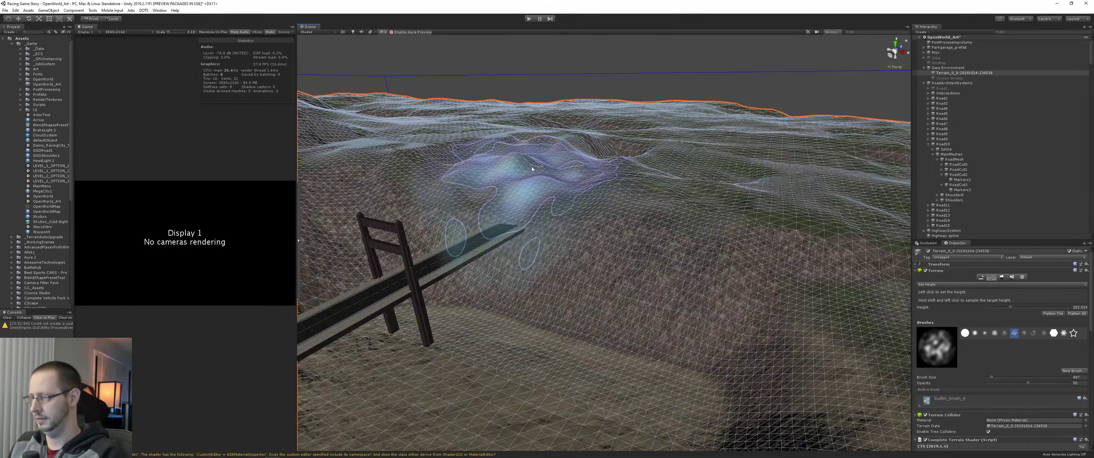
mouse_move(599, 162)
middle_mouse_down()
mouse_move(603, 203)
mouse_move(617, 203)
middle_mouse_up()
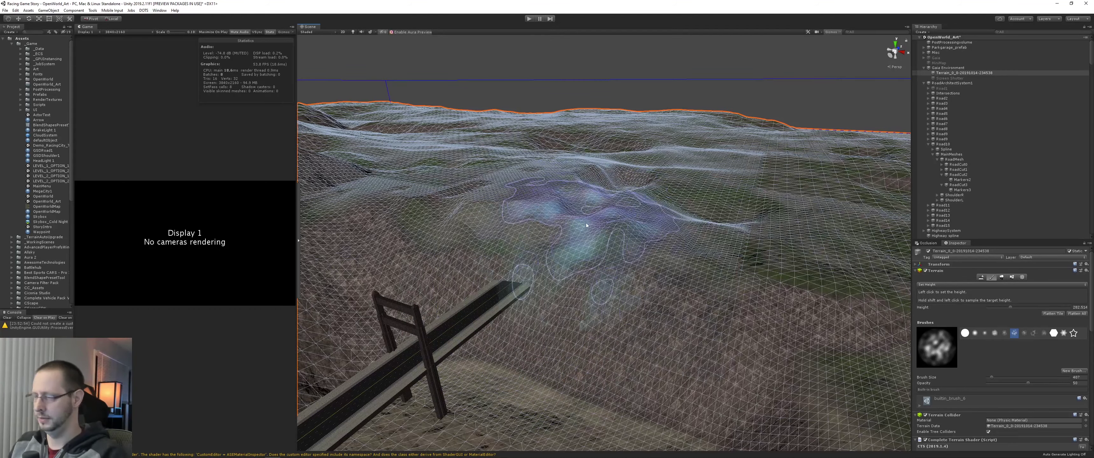